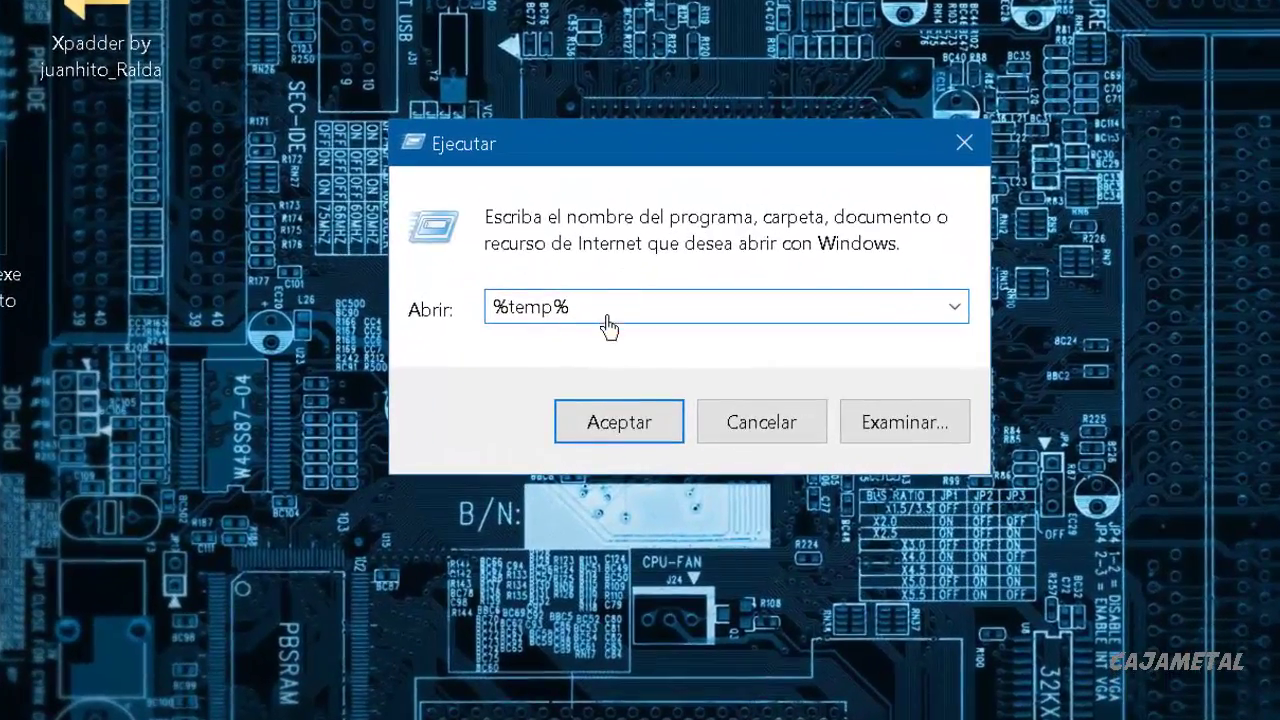
Open the %temp% folder from the Run dialog and look through its contents
left_click(639, 443)
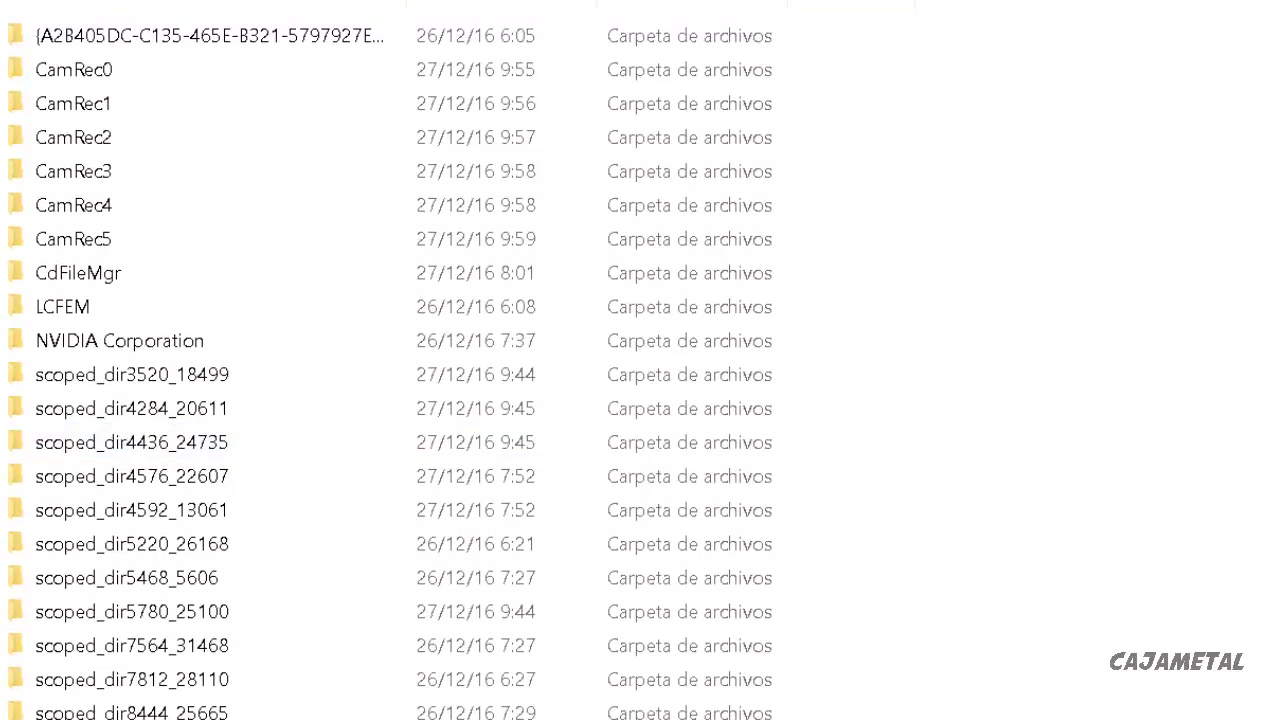
scroll(390, 370, "down", 3)
scroll(390, 370, "up", 1)
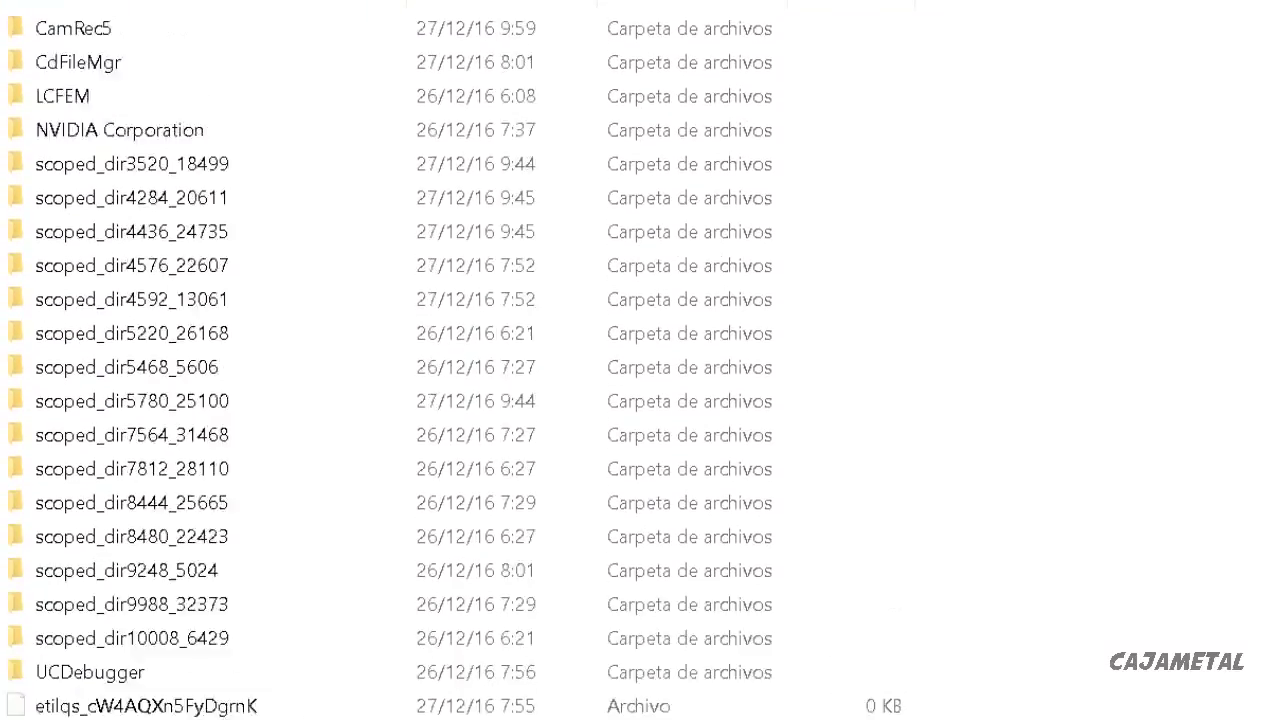
scroll(400, 360, "up", 1)
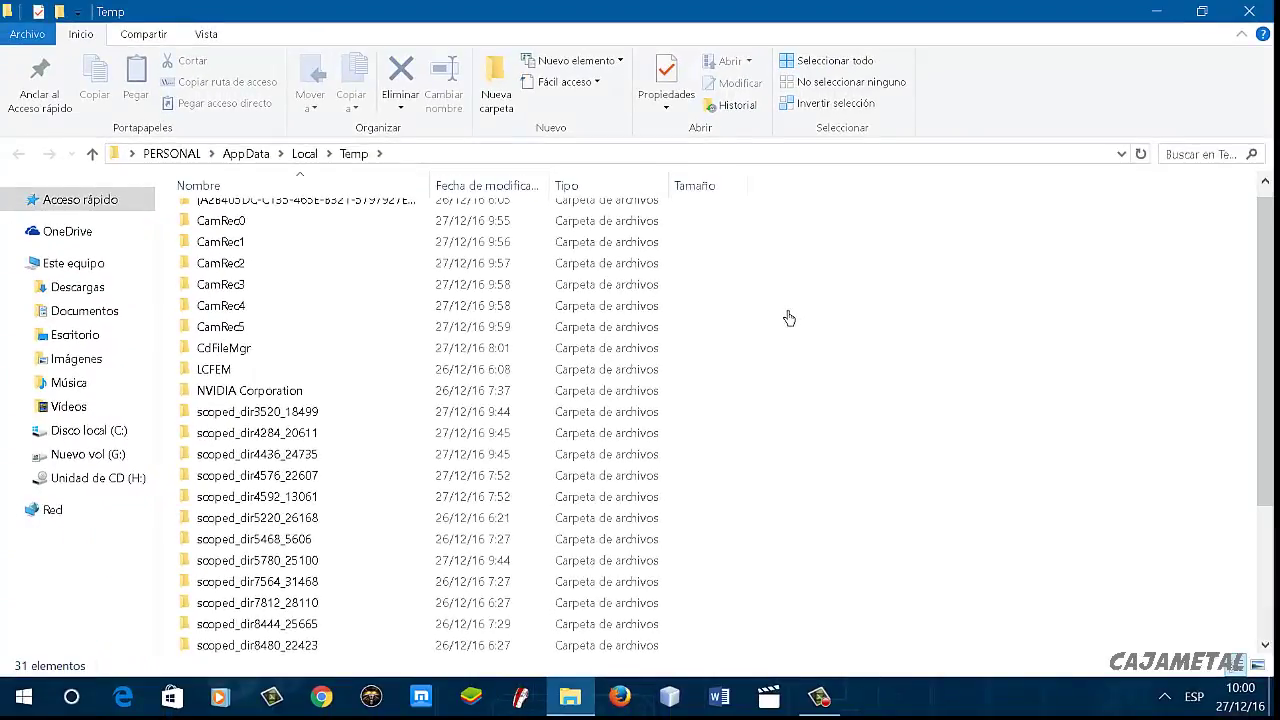
Select everything in the Temp folder and move it all to the Recycle Bin
left_click(474, 415)
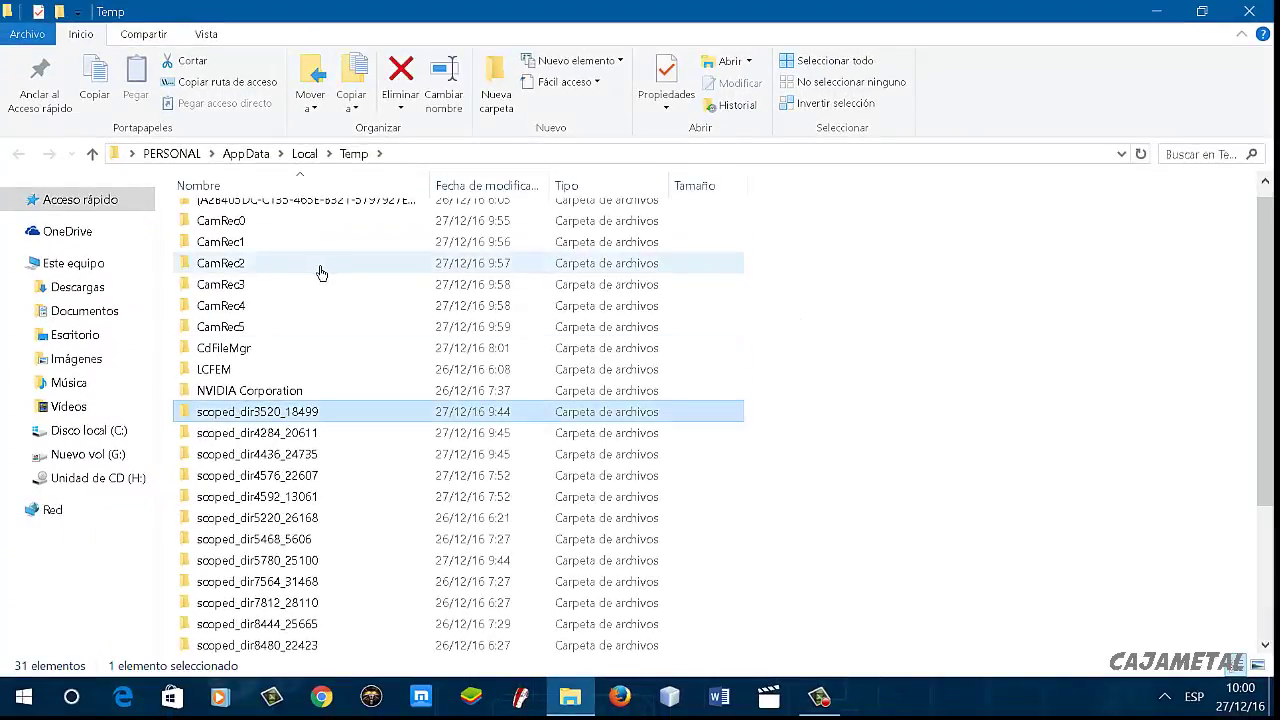
mouse_move(325, 331)
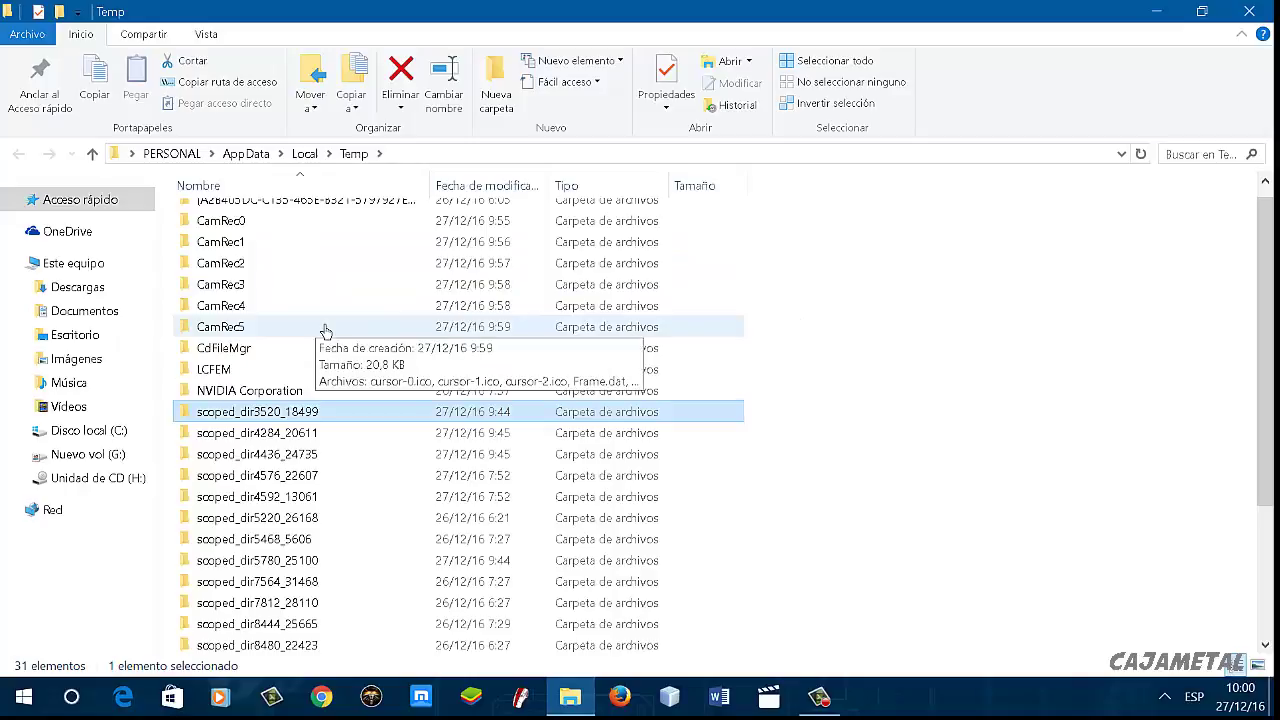
key("ctrl+a")
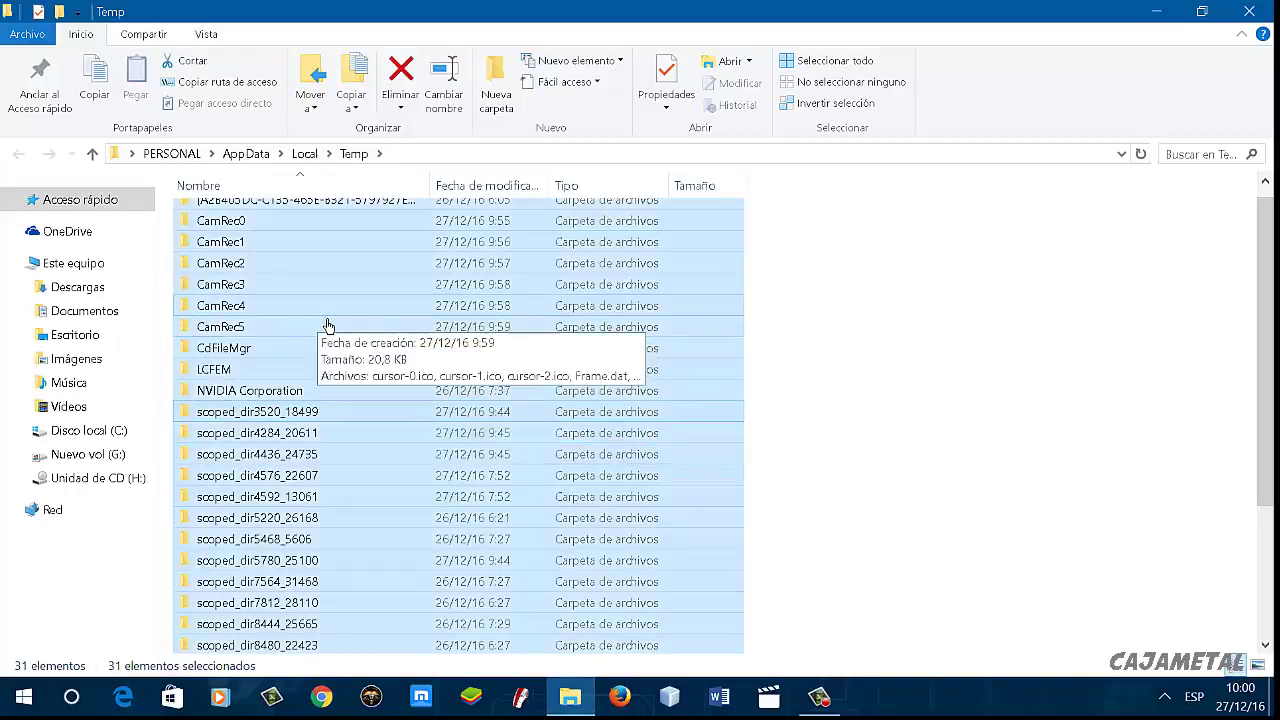
mouse_move(367, 327)
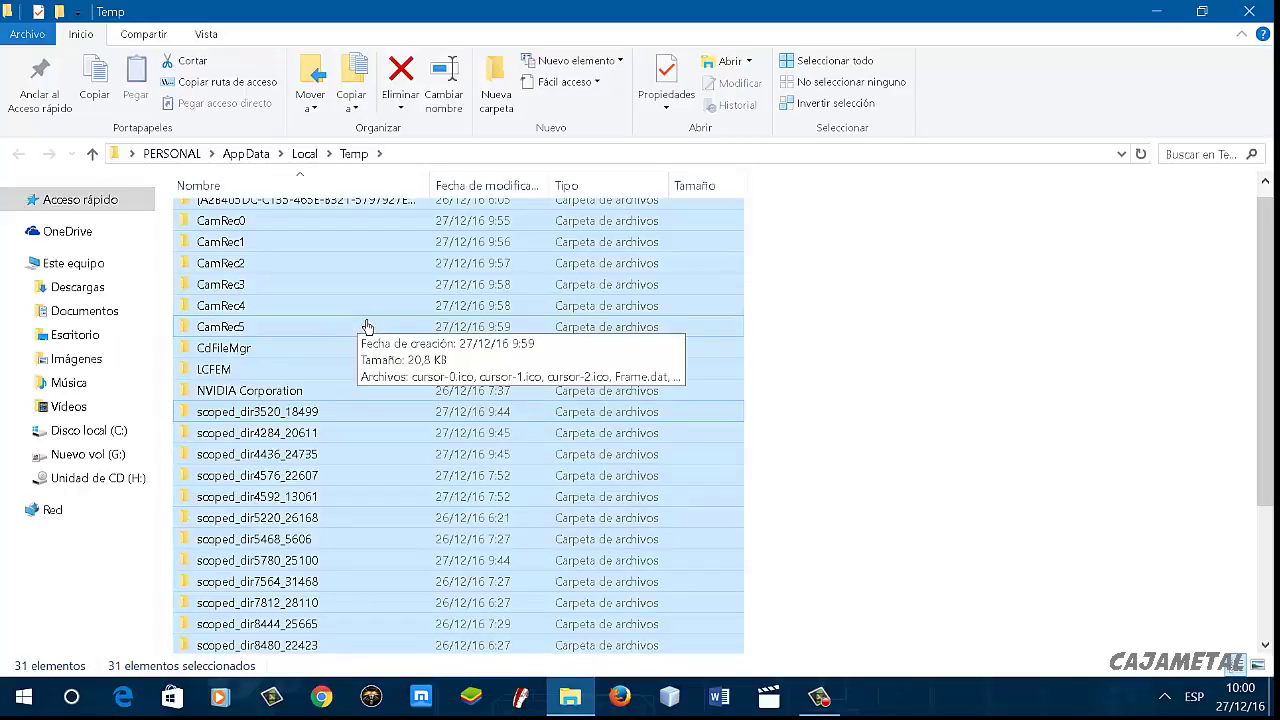
right_click(272, 287)
left_click(355, 601)
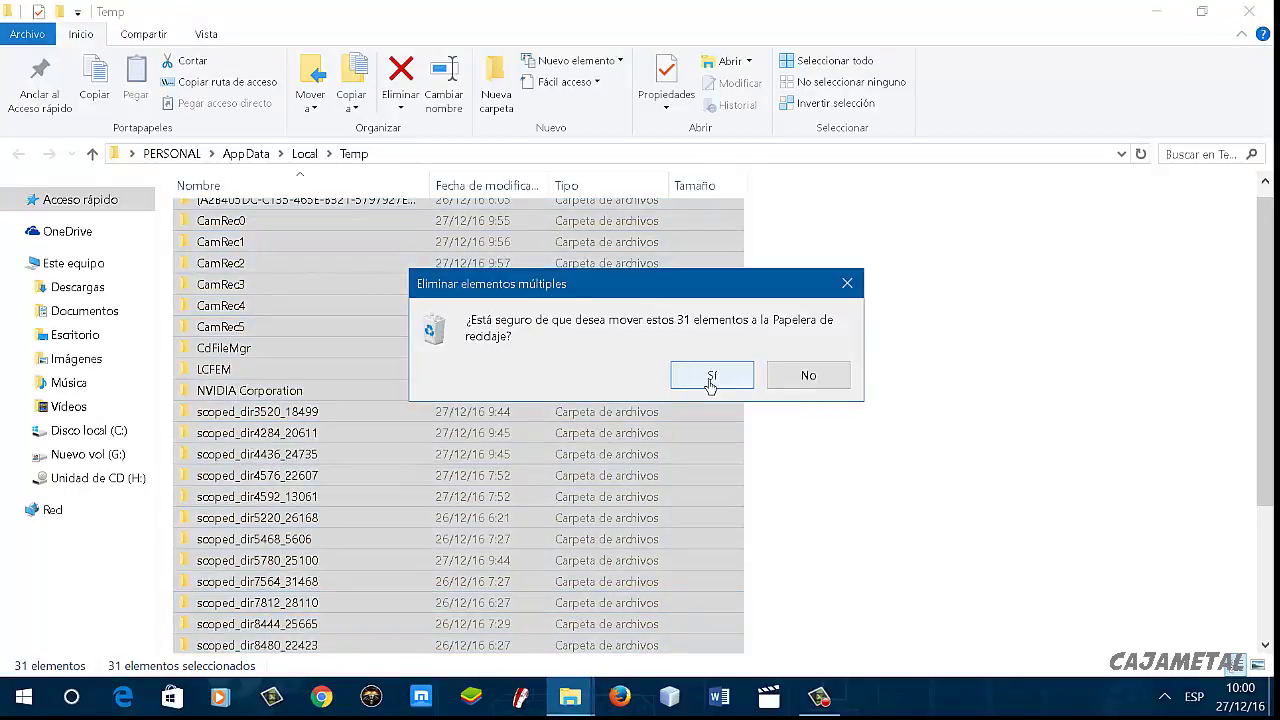
left_click(710, 378)
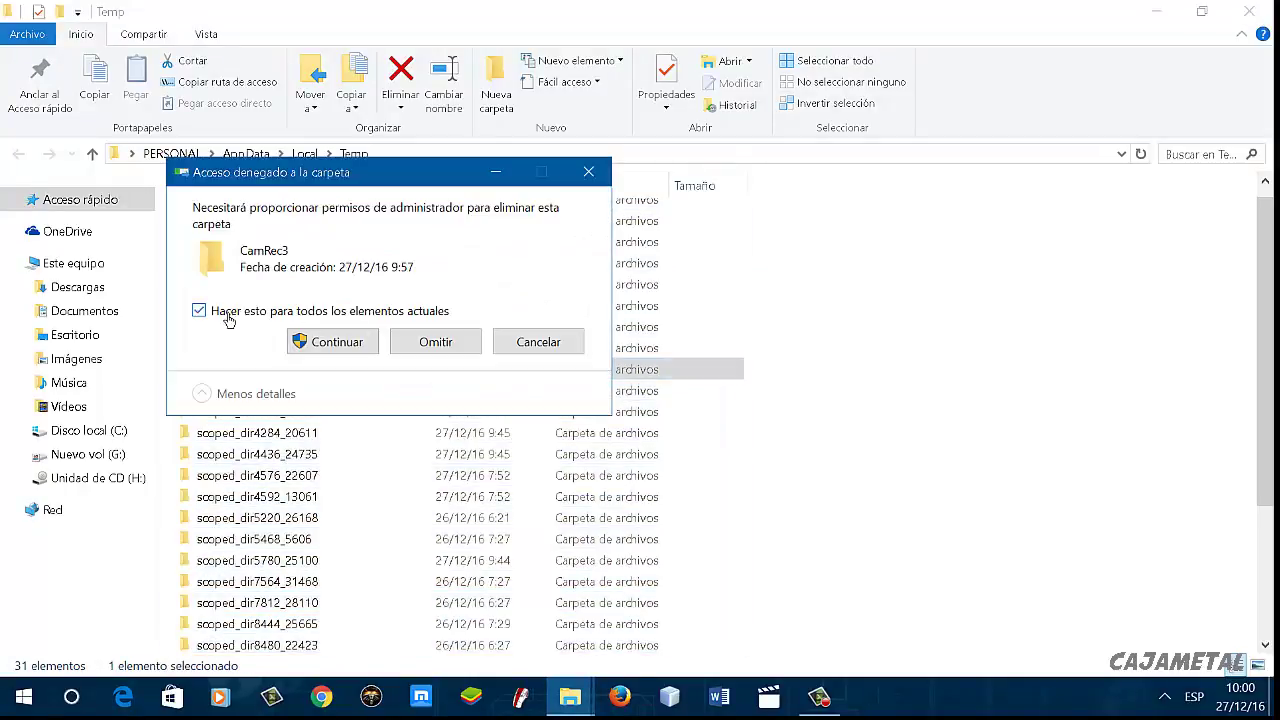
Continue the deletion with administrator permission, skipping all items that still deny access or are in use
left_click(335, 342)
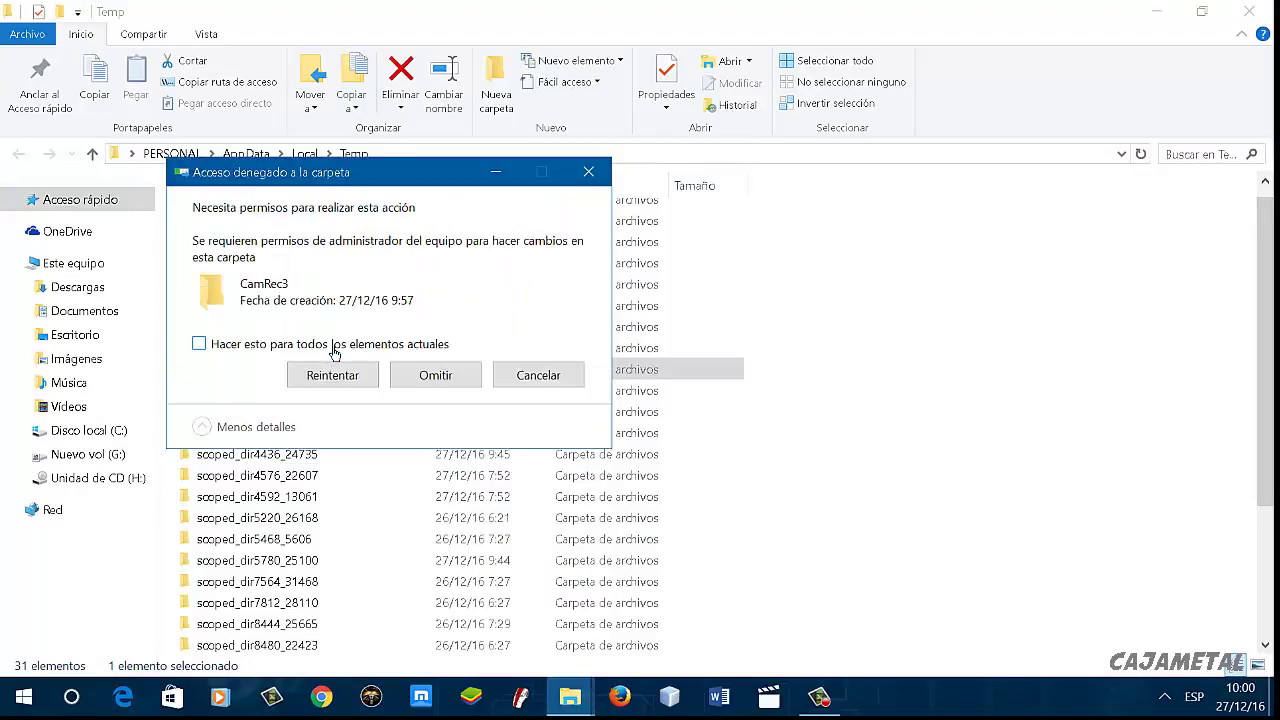
left_click(318, 351)
left_click_drag(406, 187, 505, 183)
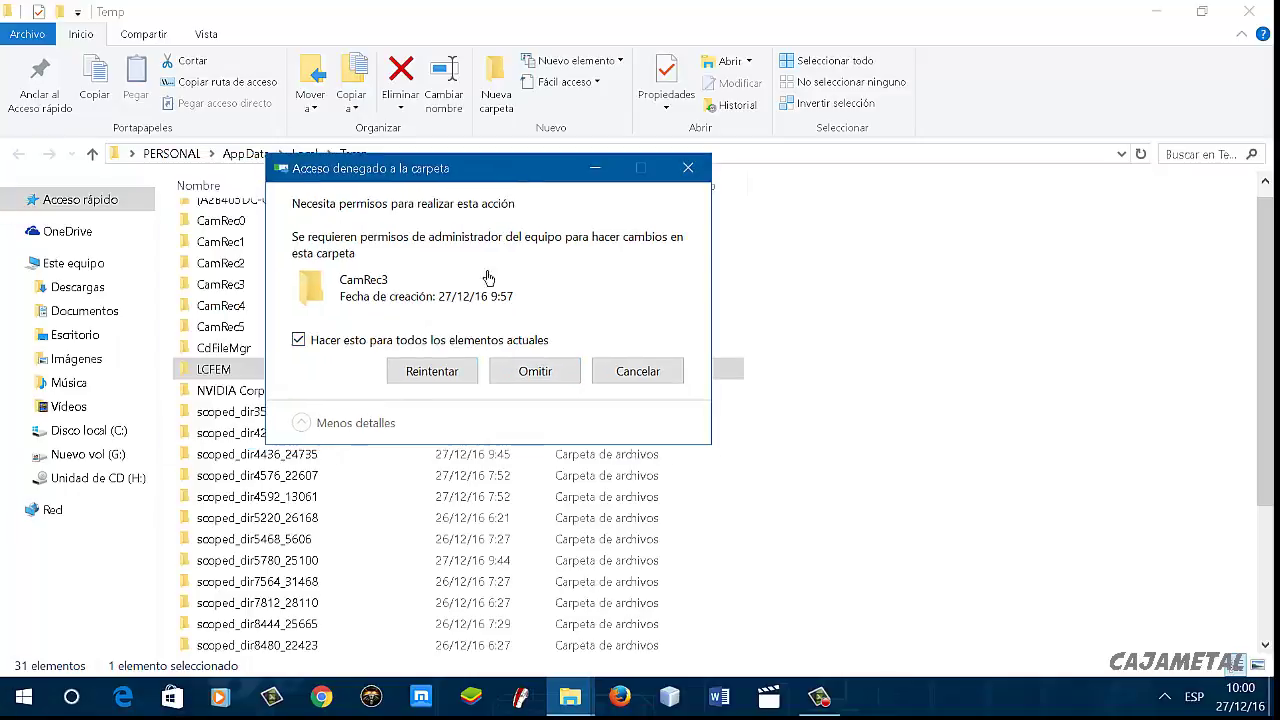
left_click(546, 384)
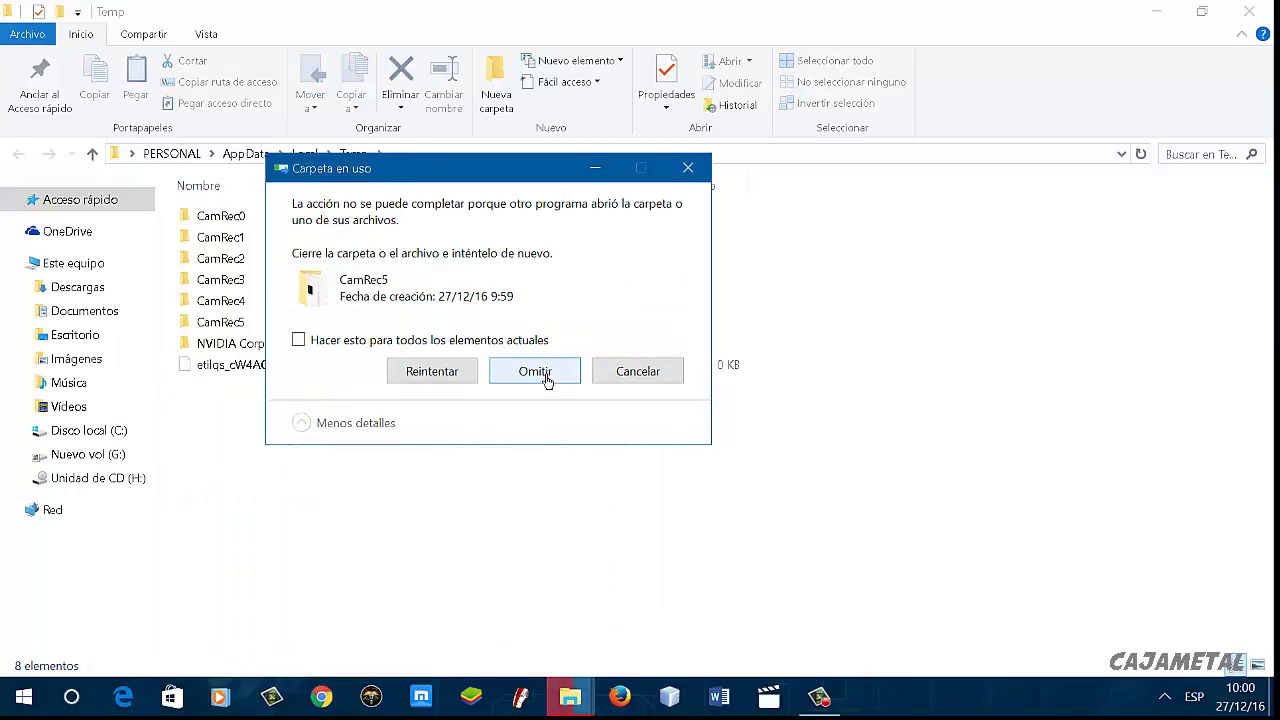
left_click(508, 343)
left_click(537, 374)
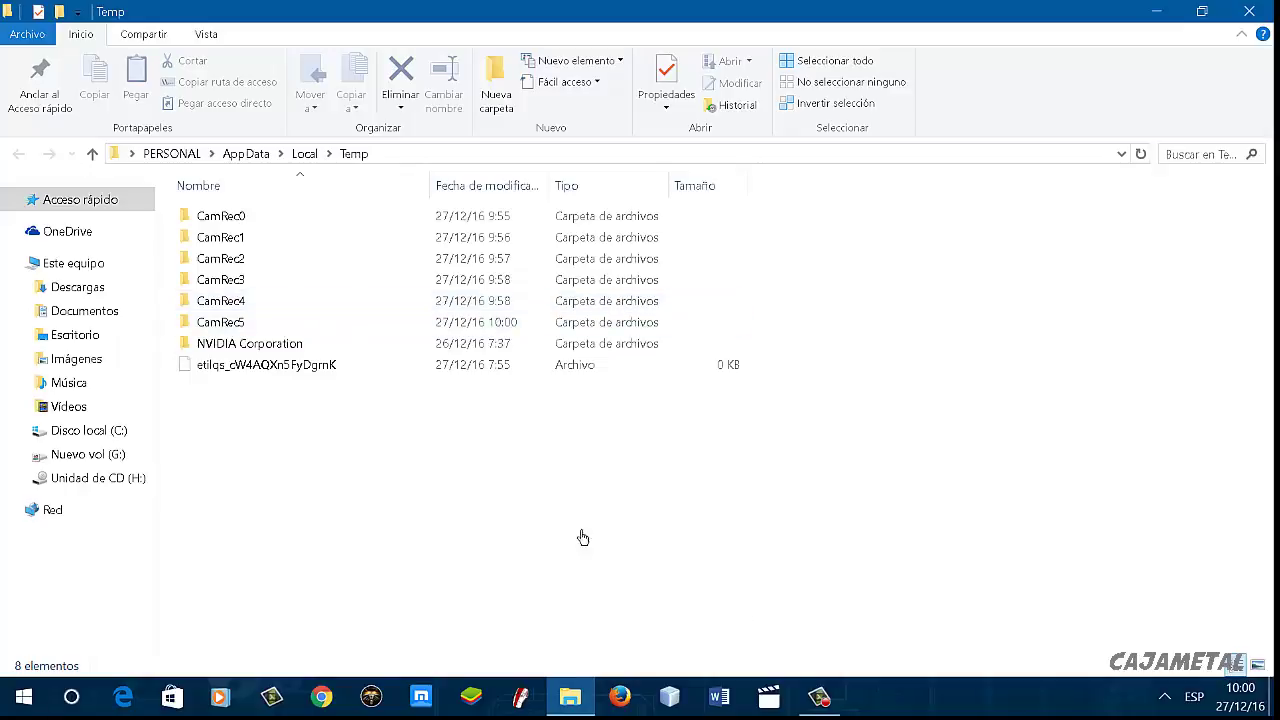
Close the Temp folder window and empty the Recycle Bin on the desktop
left_click(1250, 12)
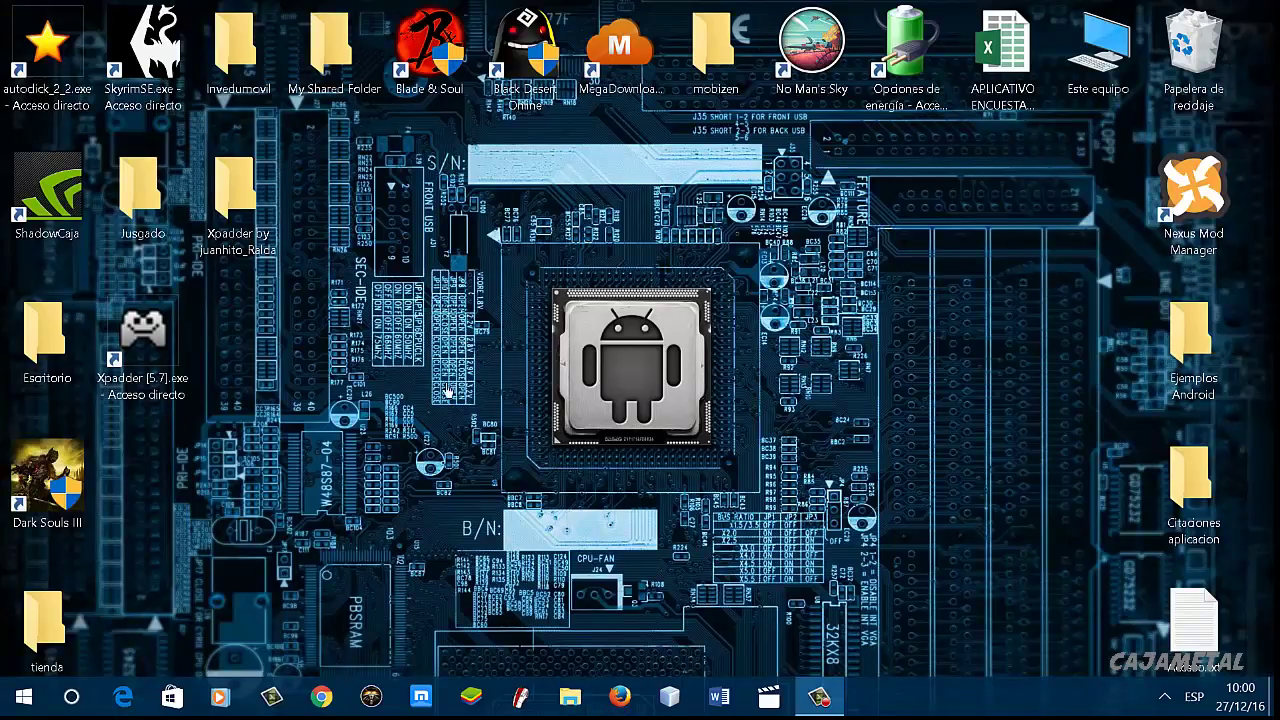
right_click(1192, 58)
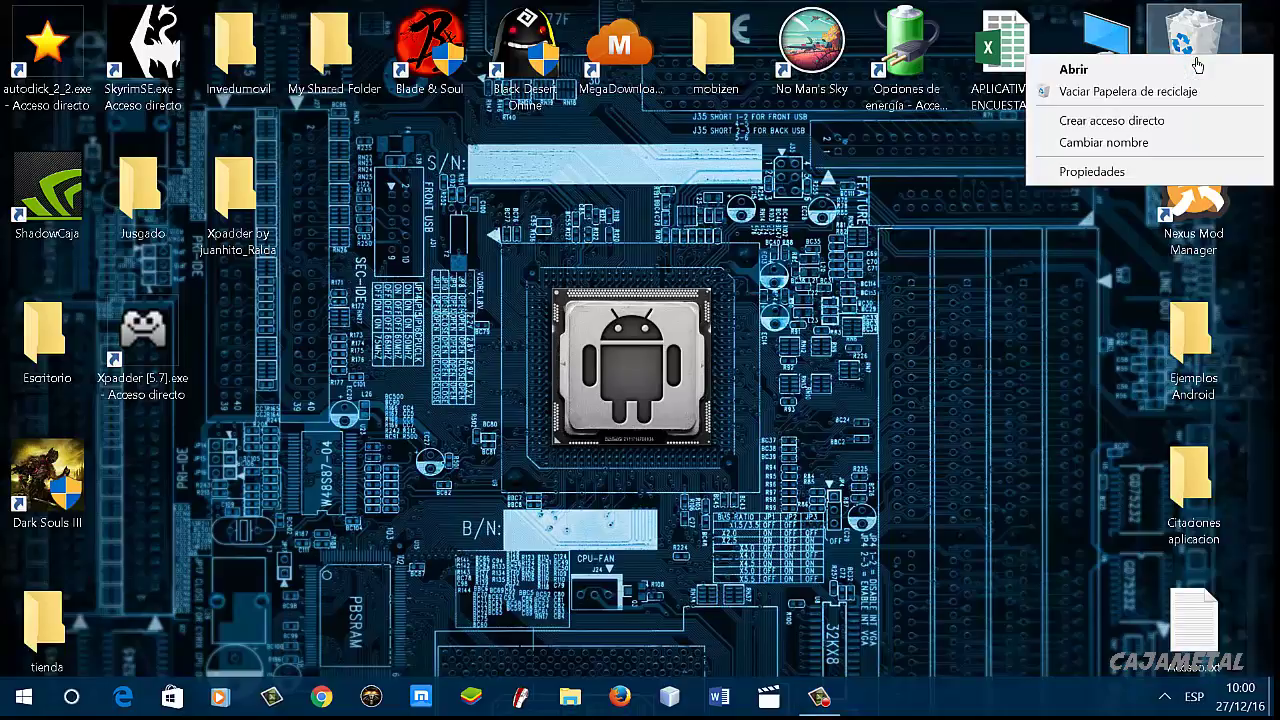
left_click(1141, 98)
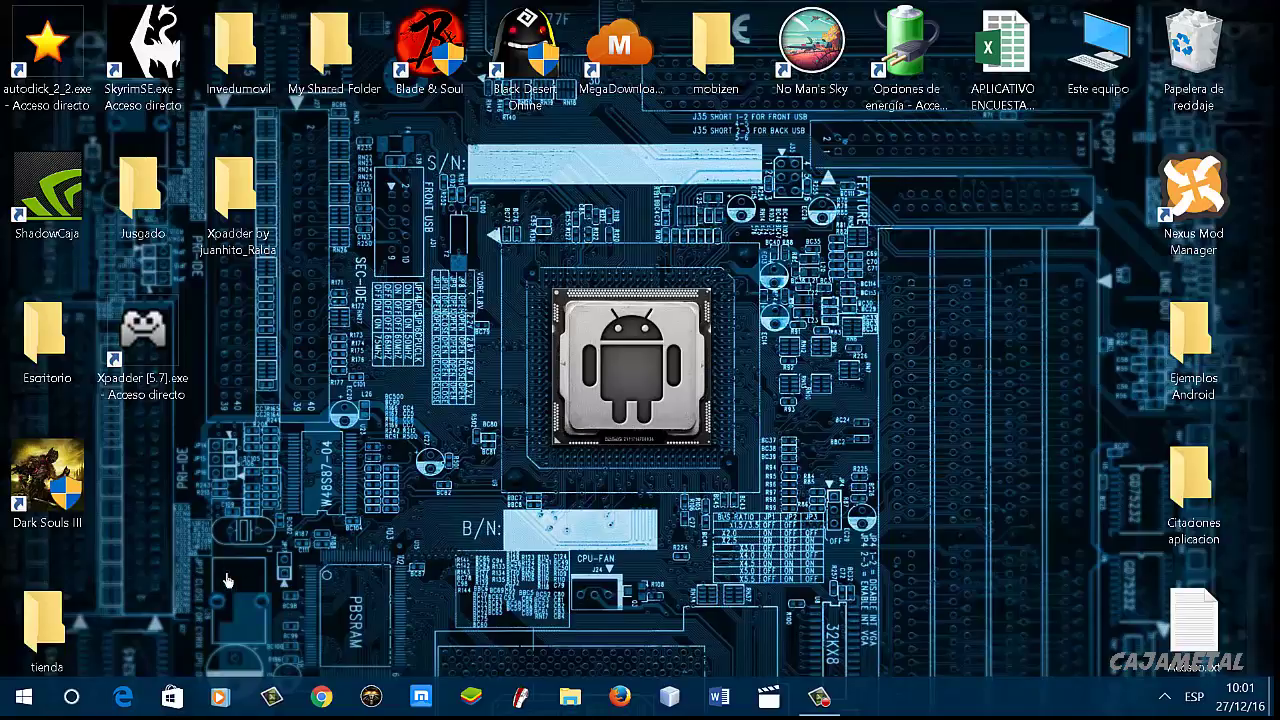
Search the system for "visor" and open Visor de eventos
left_click(24, 700)
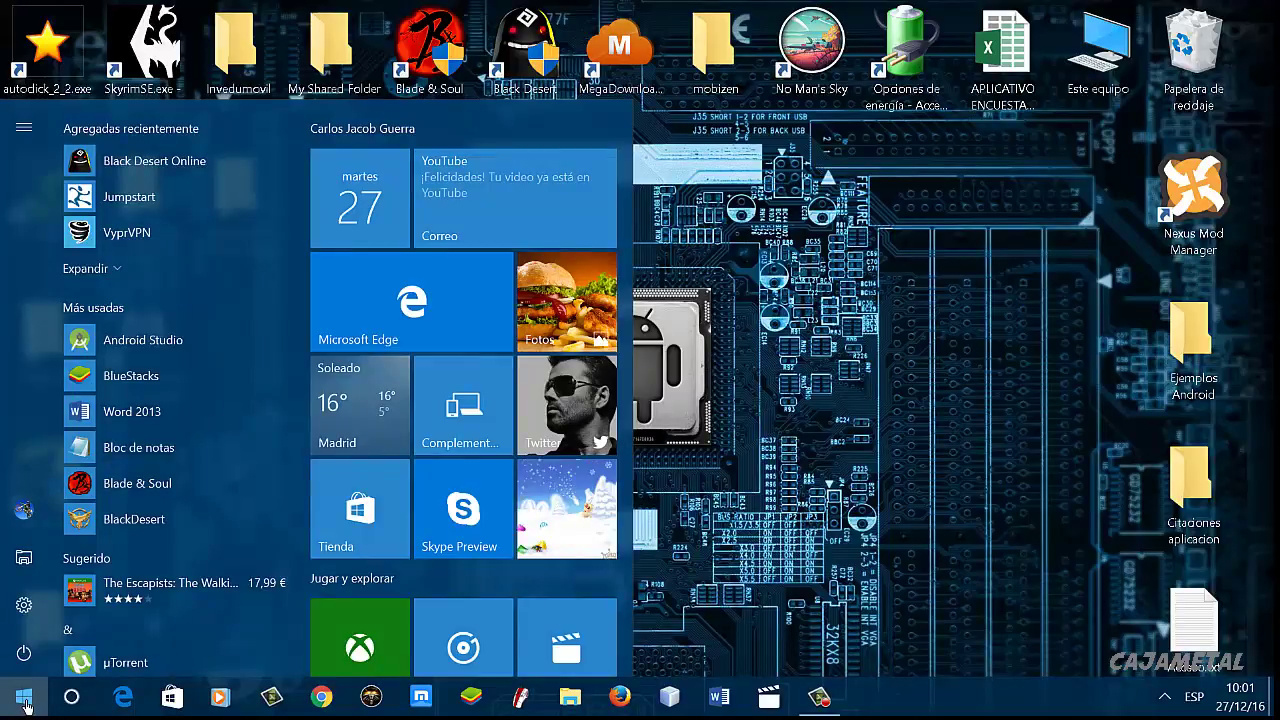
type("visor")
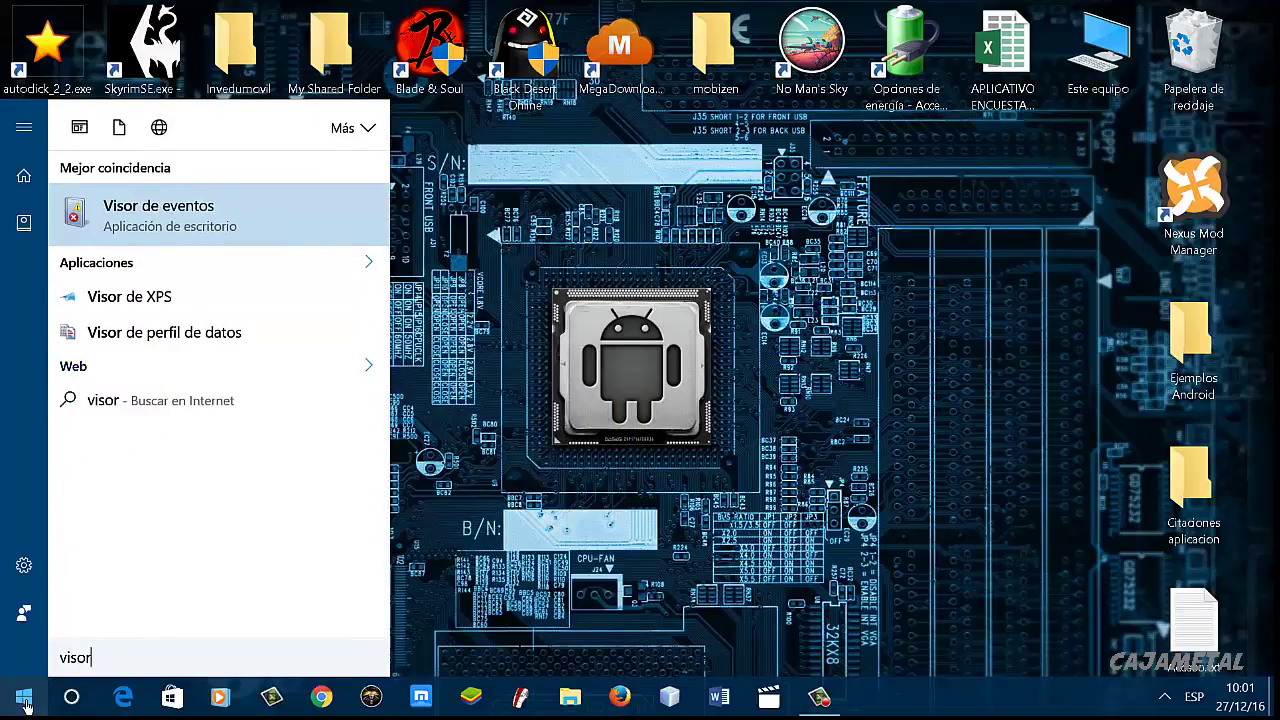
left_click(199, 221)
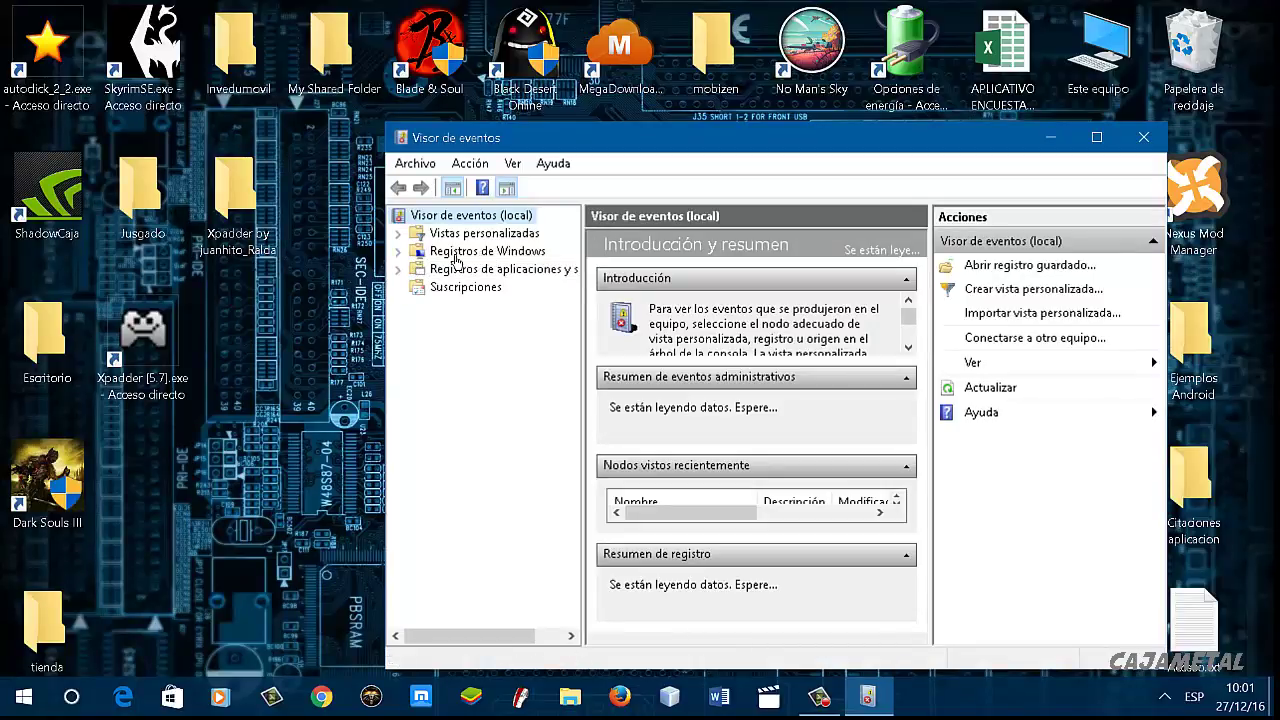
Expand Registros de Windows and clear the Aplicación log without saving its contents
left_click(403, 254)
left_click(482, 272)
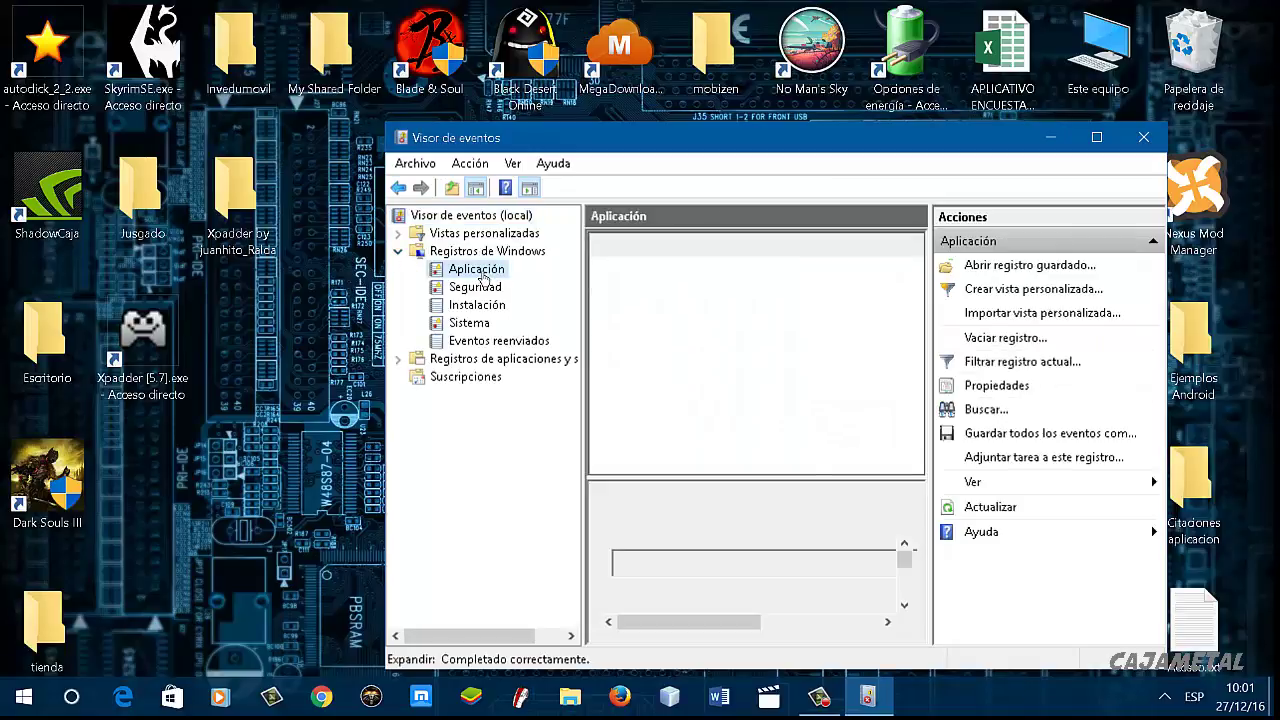
right_click(483, 277)
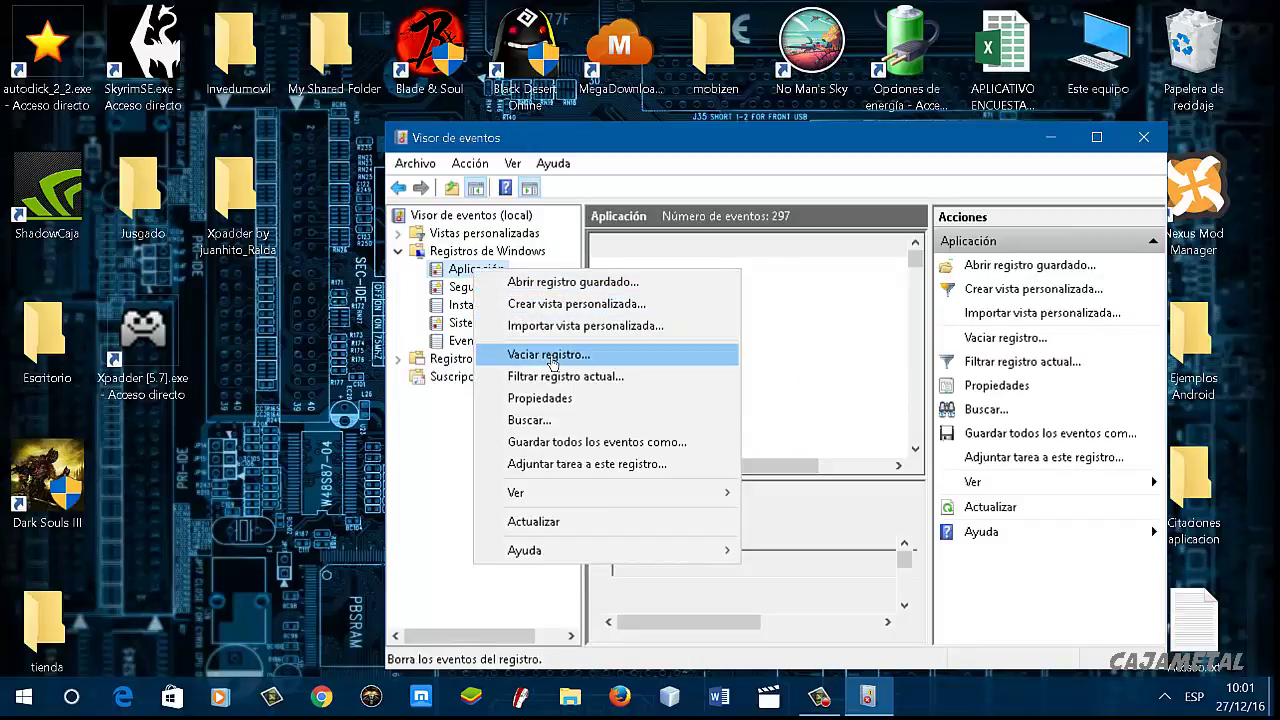
left_click(552, 360)
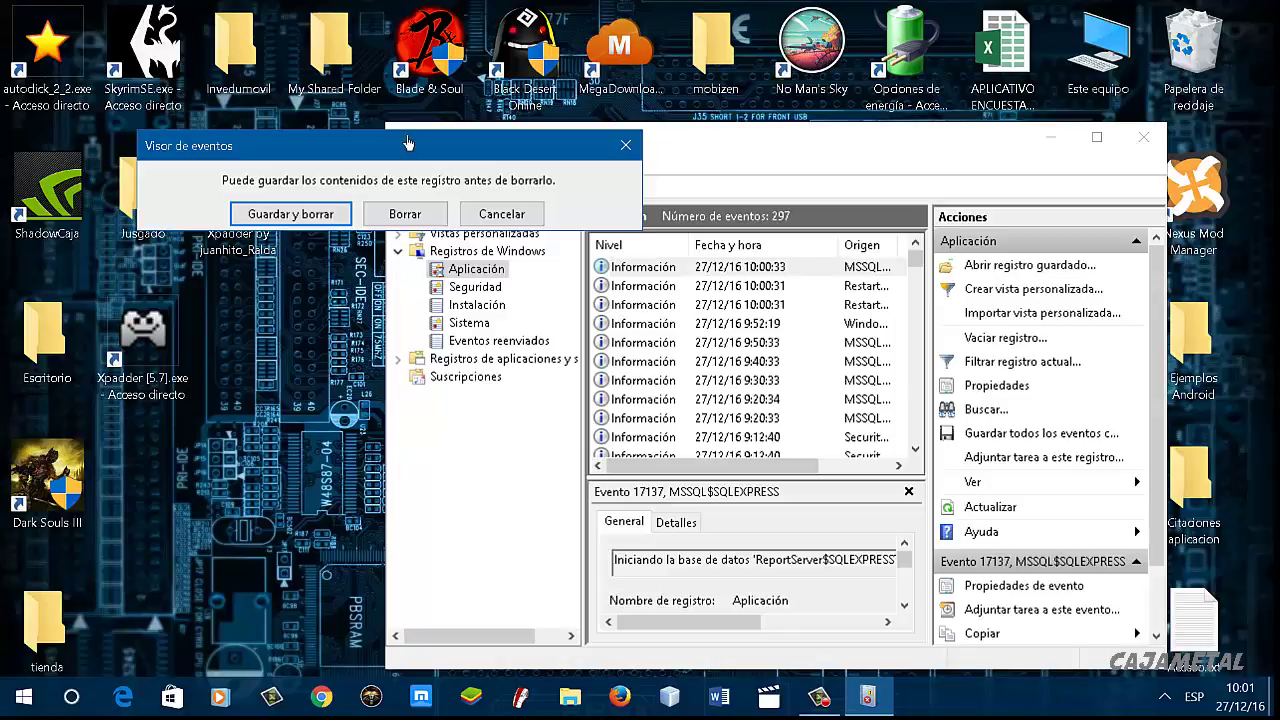
left_click(405, 216)
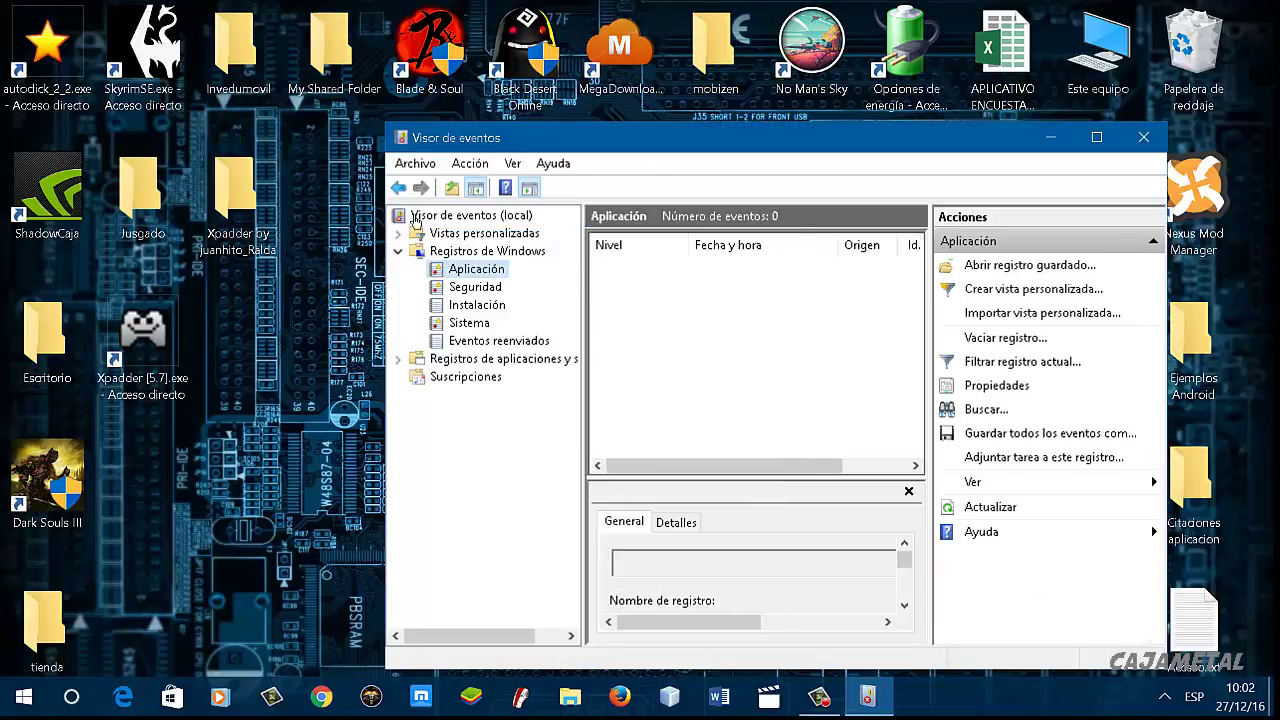
Clear the Seguridad log under Registros de Windows without saving its contents
left_click(498, 292)
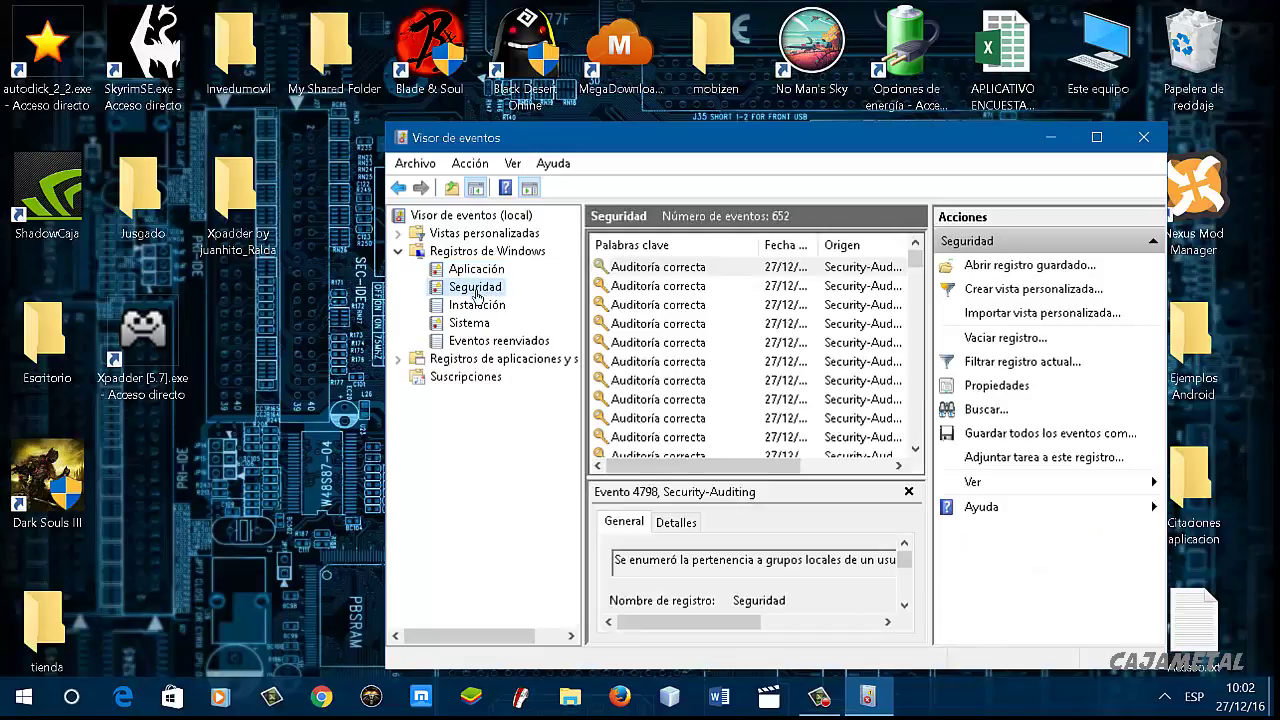
right_click(485, 291)
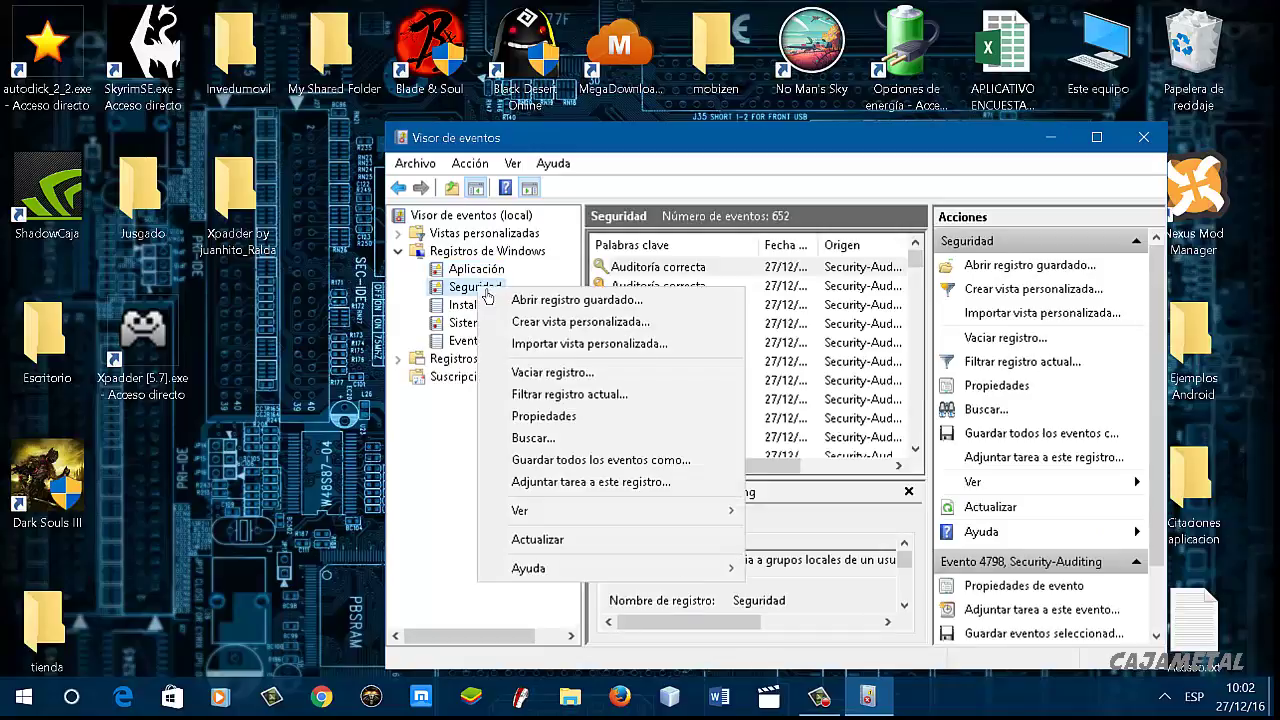
left_click(580, 373)
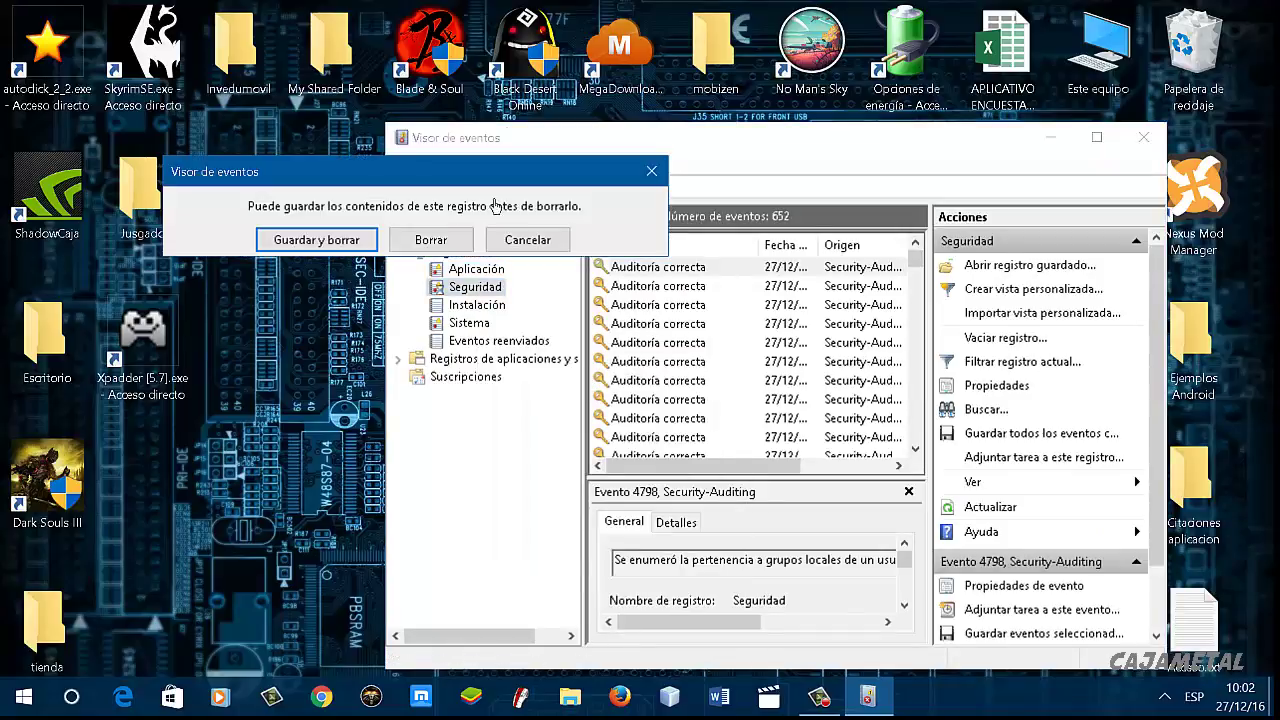
left_click(430, 240)
Clear the Instalación log under Registros de Windows without saving its contents
left_click(472, 304)
right_click(472, 304)
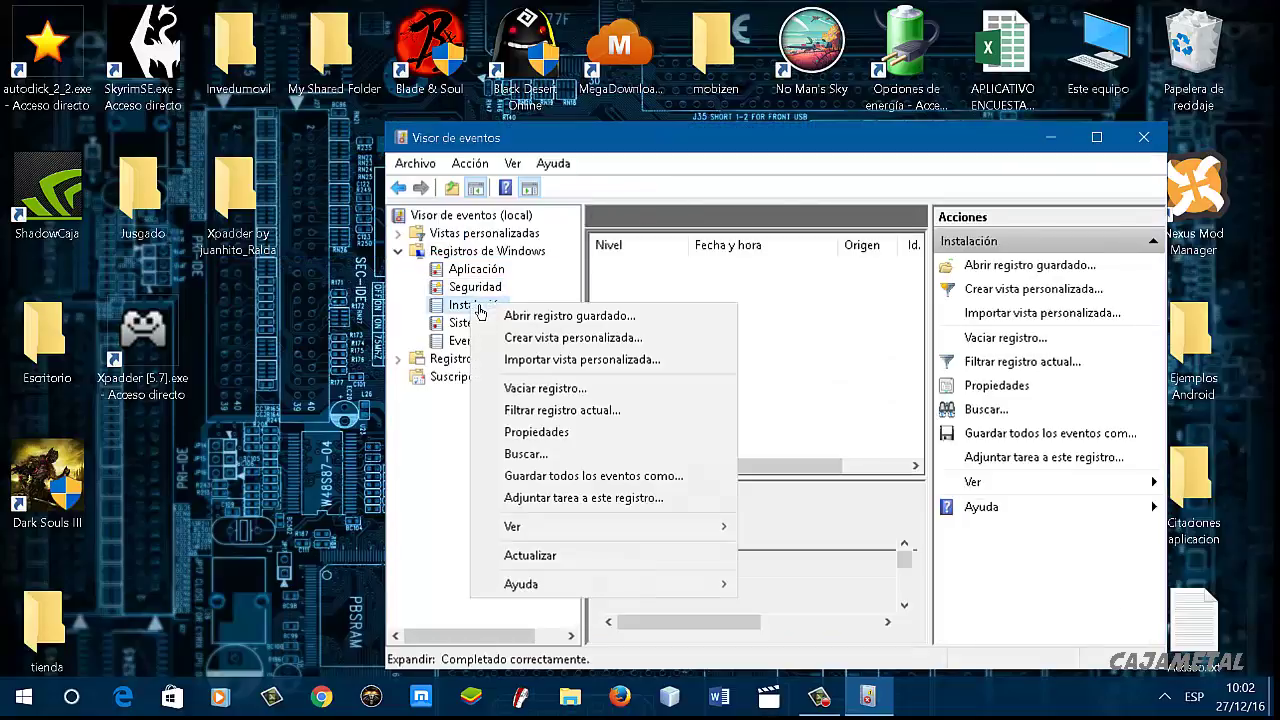
left_click(545, 388)
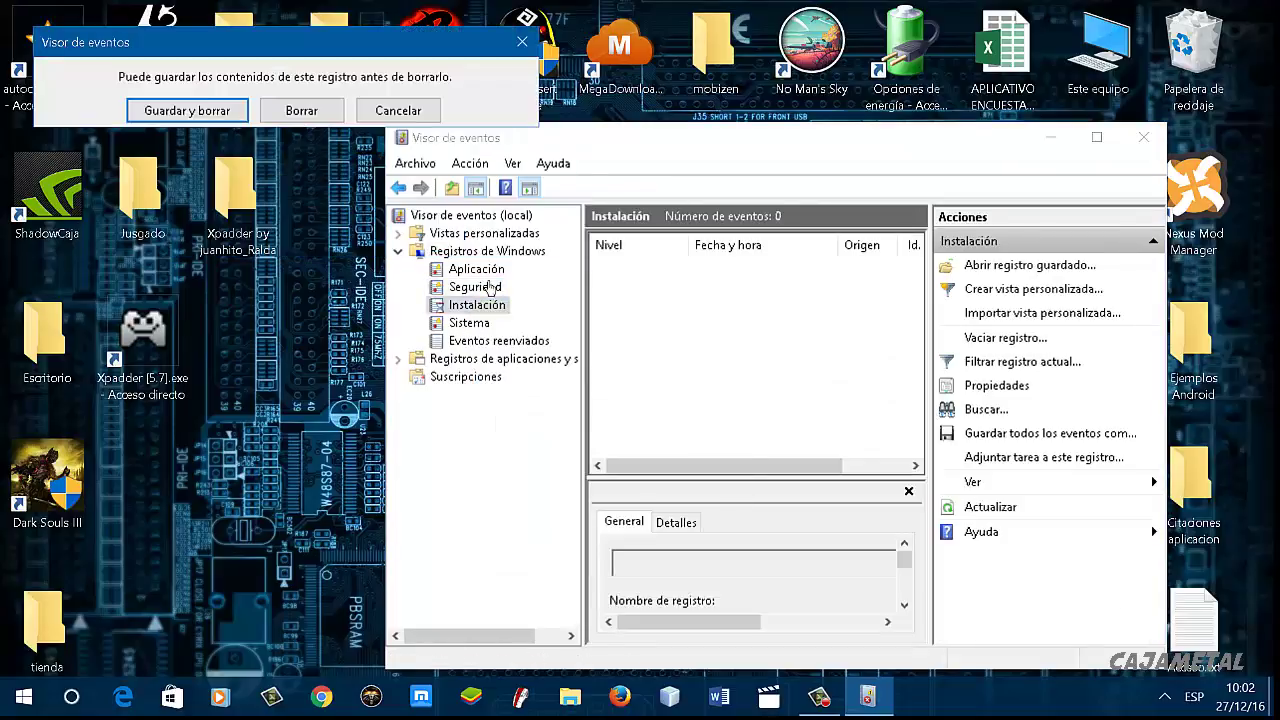
left_click(299, 110)
Clear the Sistema log under Registros de Windows without saving its contents
left_click(468, 324)
right_click(468, 324)
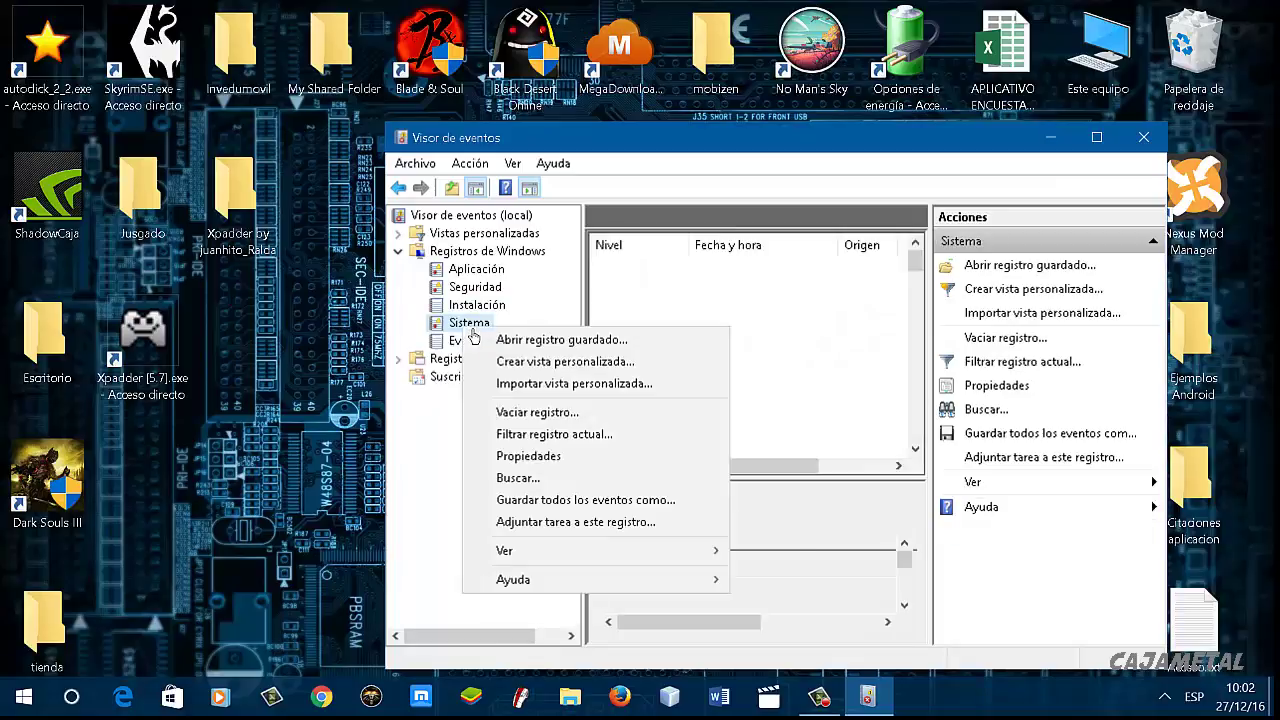
left_click(540, 406)
left_click(327, 136)
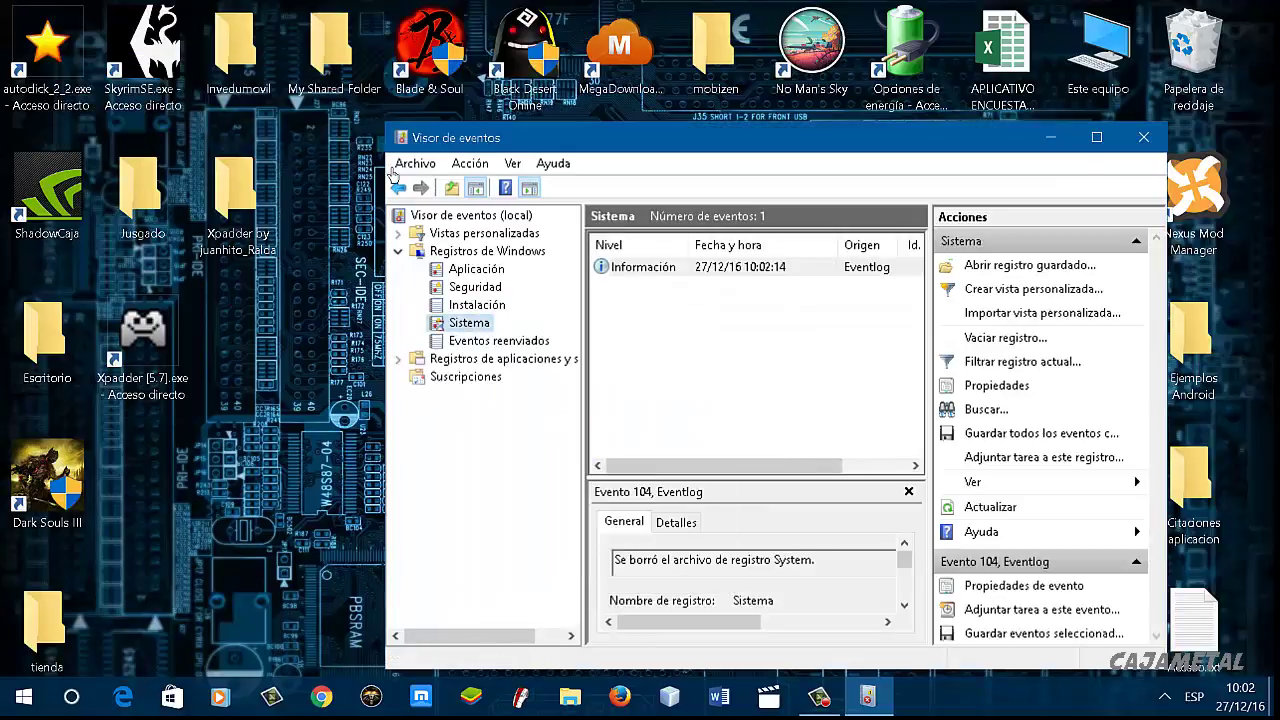
Clear the Eventos reenviados log without saving its contents, then collapse Registros de Windows and close Visor de eventos
left_click(497, 343)
right_click(494, 350)
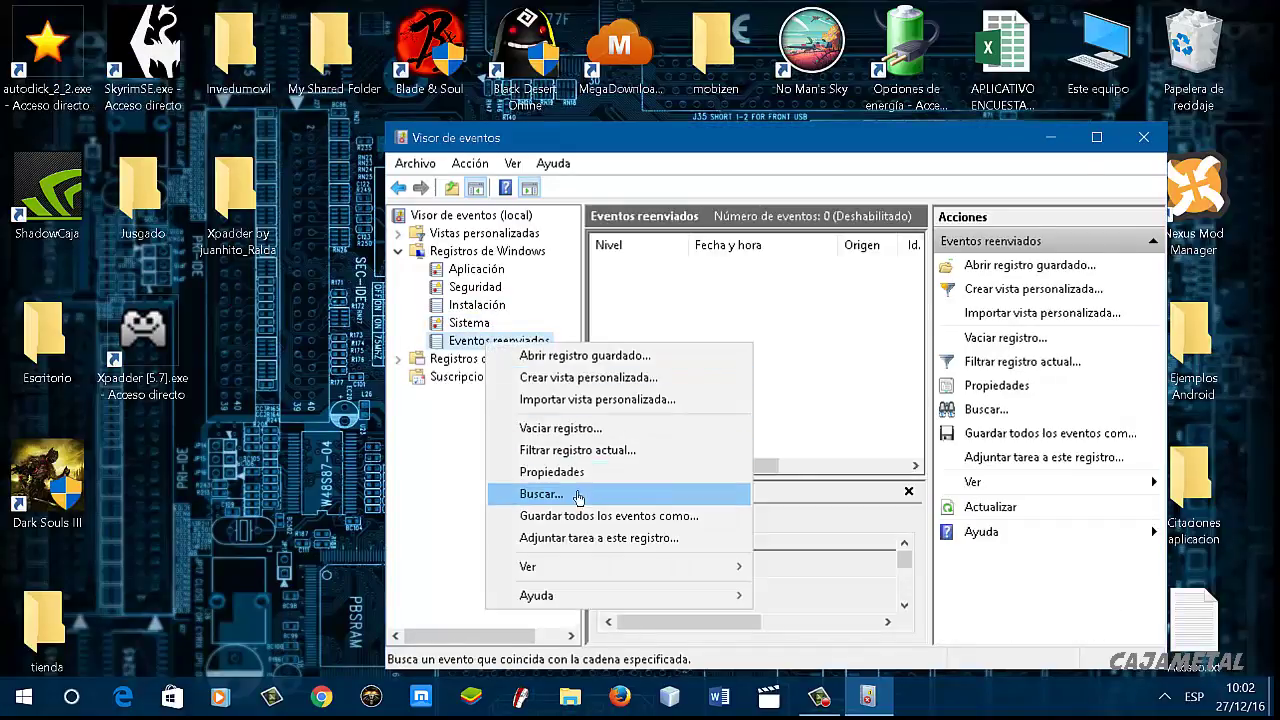
left_click(583, 430)
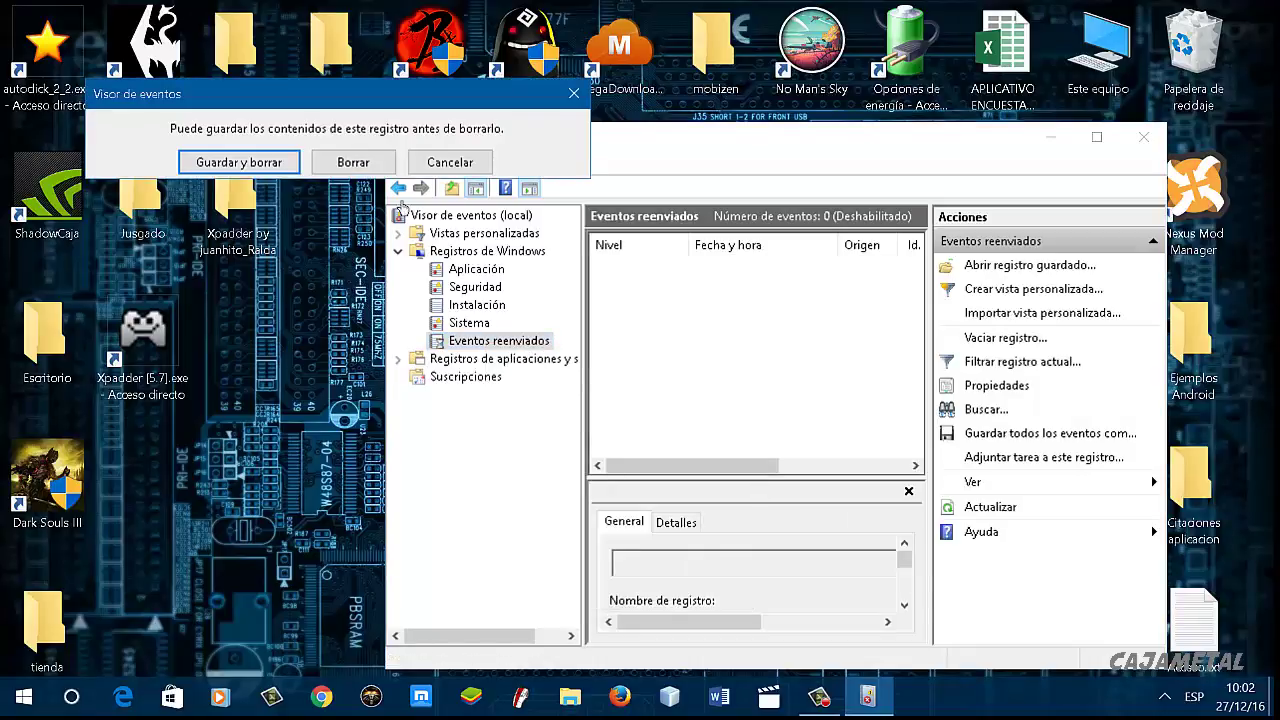
left_click(352, 162)
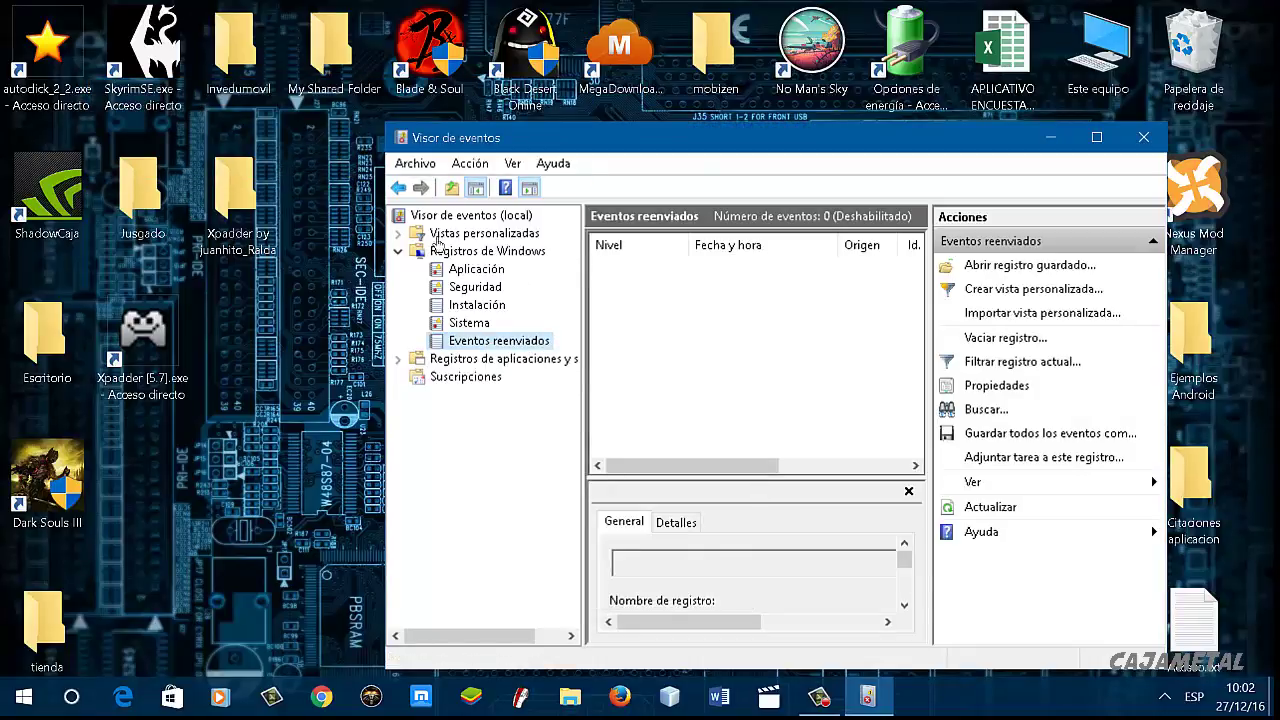
left_click(399, 252)
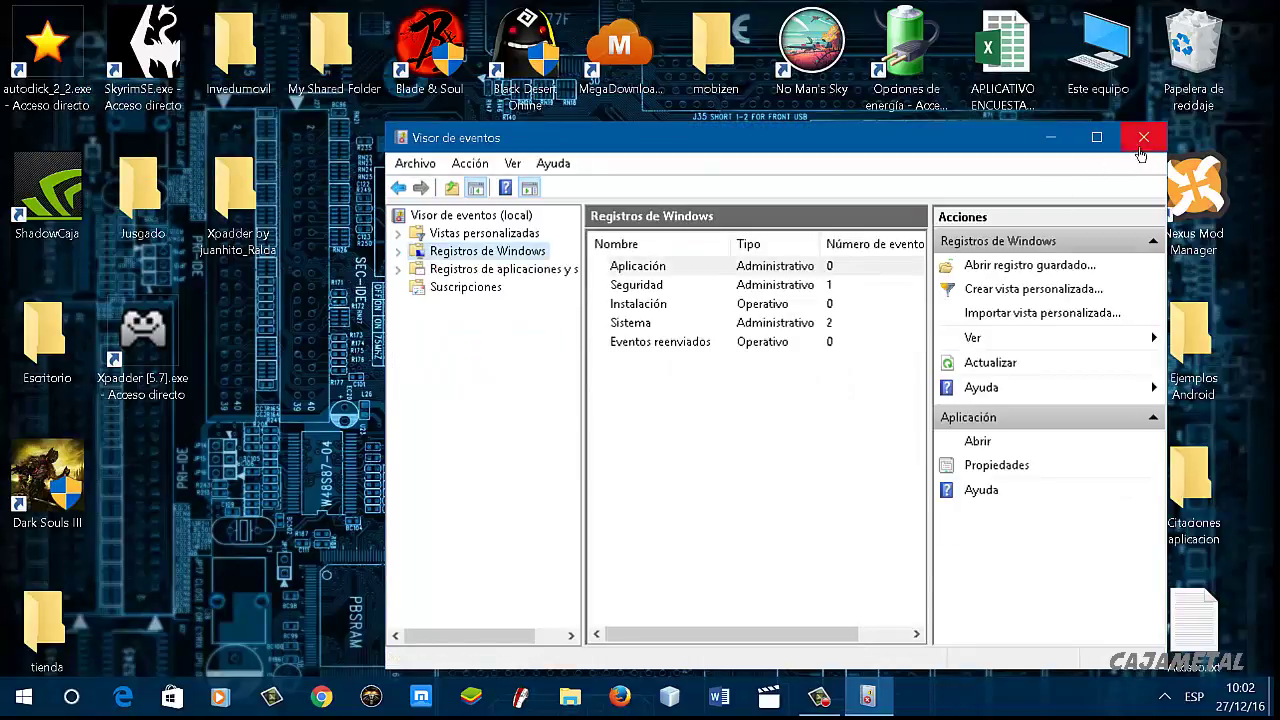
left_click(1144, 140)
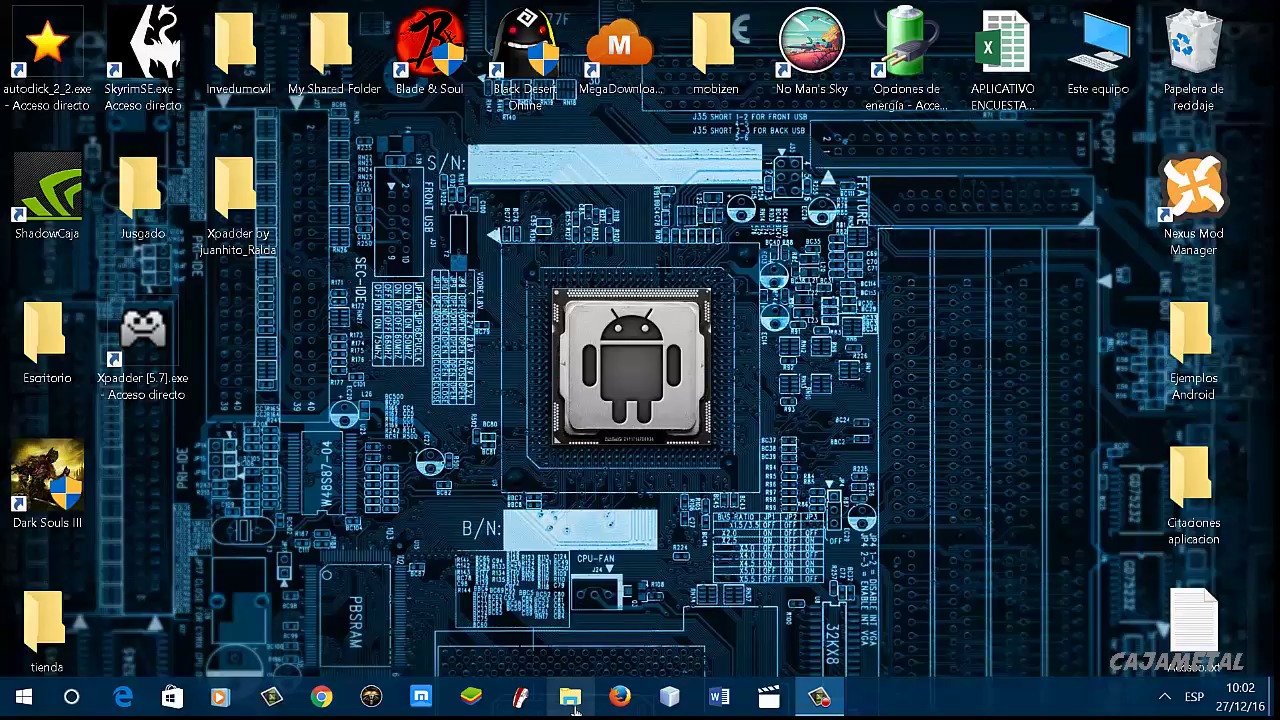
Open File Explorer at Este equipo, view the computer's basic system information and close it
left_click(575, 710)
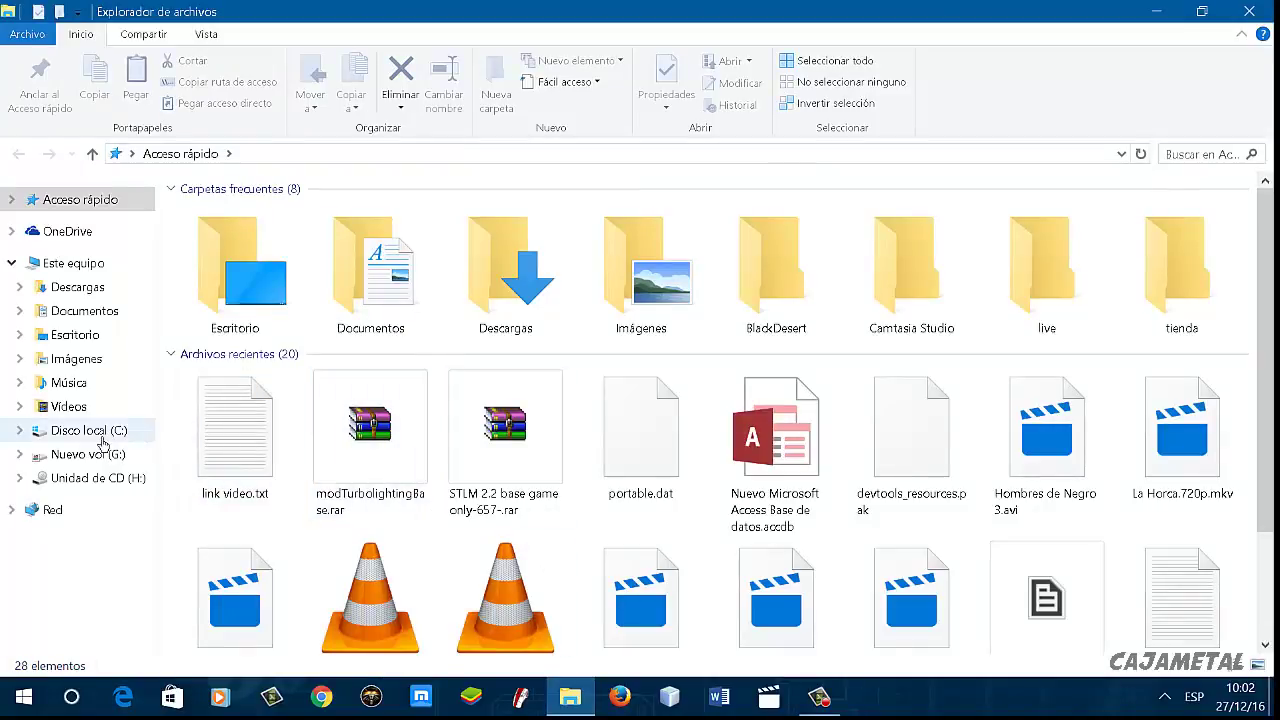
left_click(74, 263)
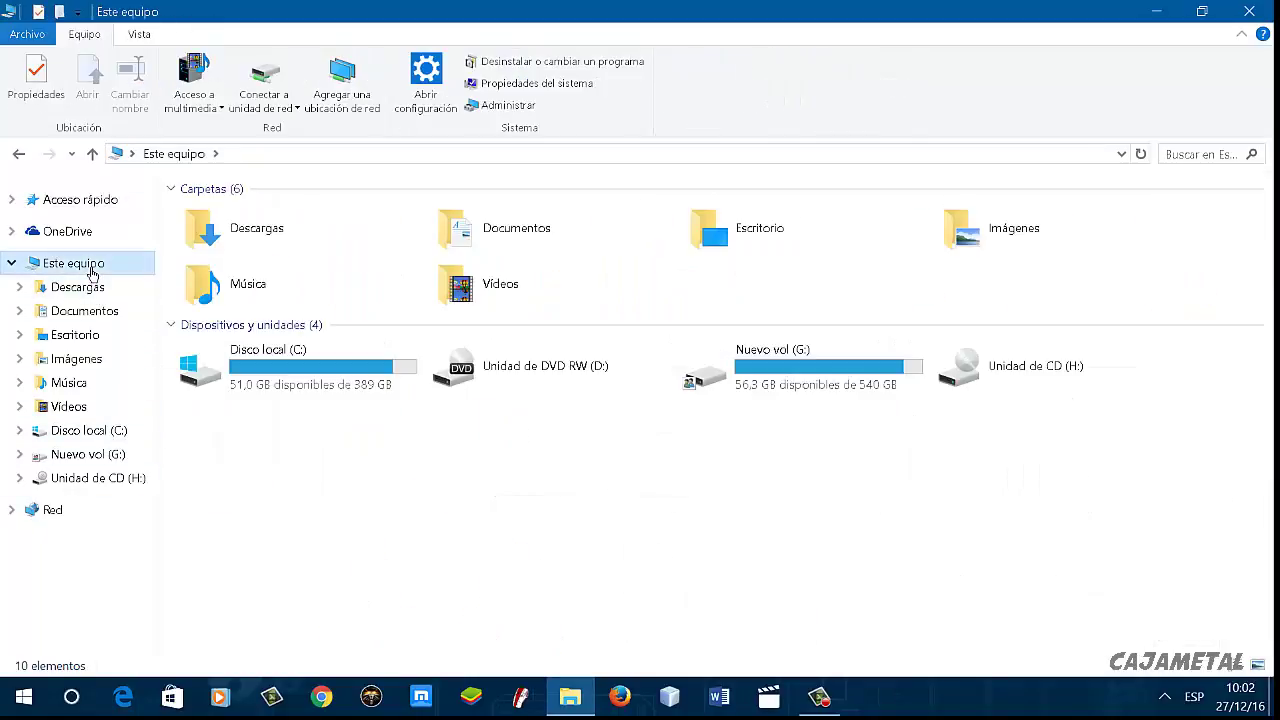
right_click(91, 272)
left_click(196, 508)
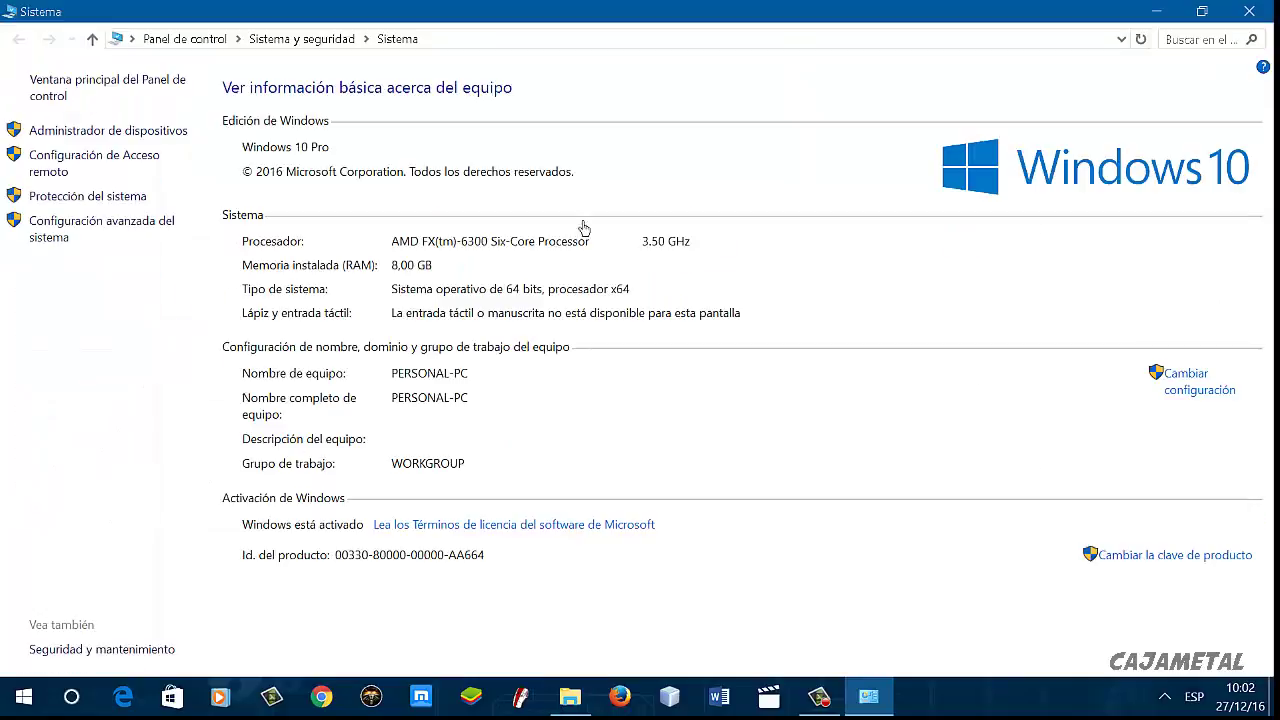
left_click(1249, 11)
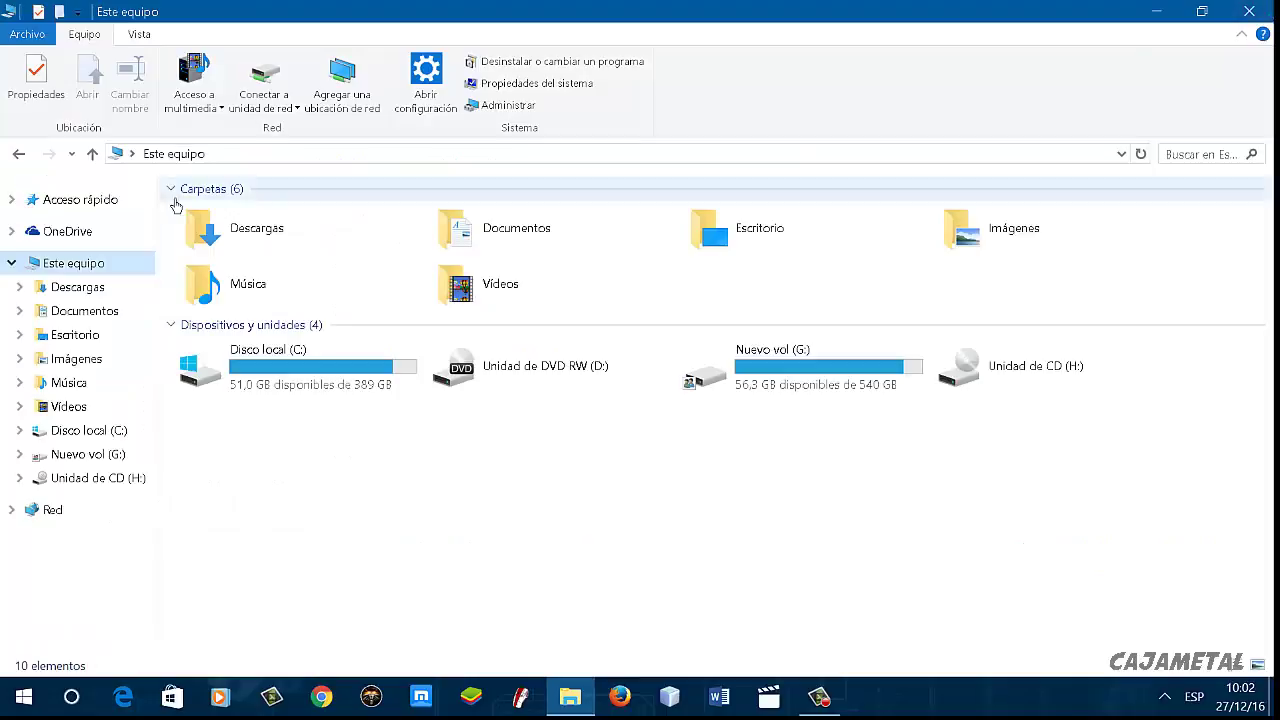
Open the properties of Disco local (C:) and run Liberador de espacio en disco on the drive
left_click(86, 436)
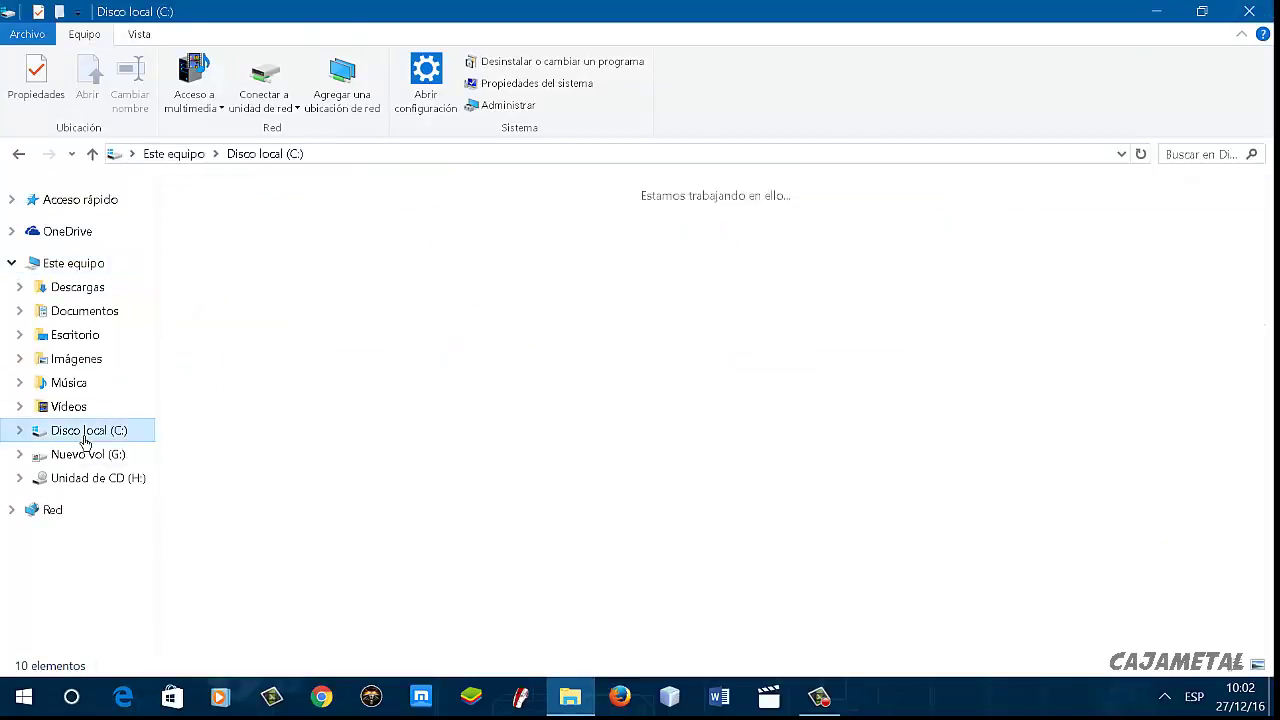
right_click(110, 441)
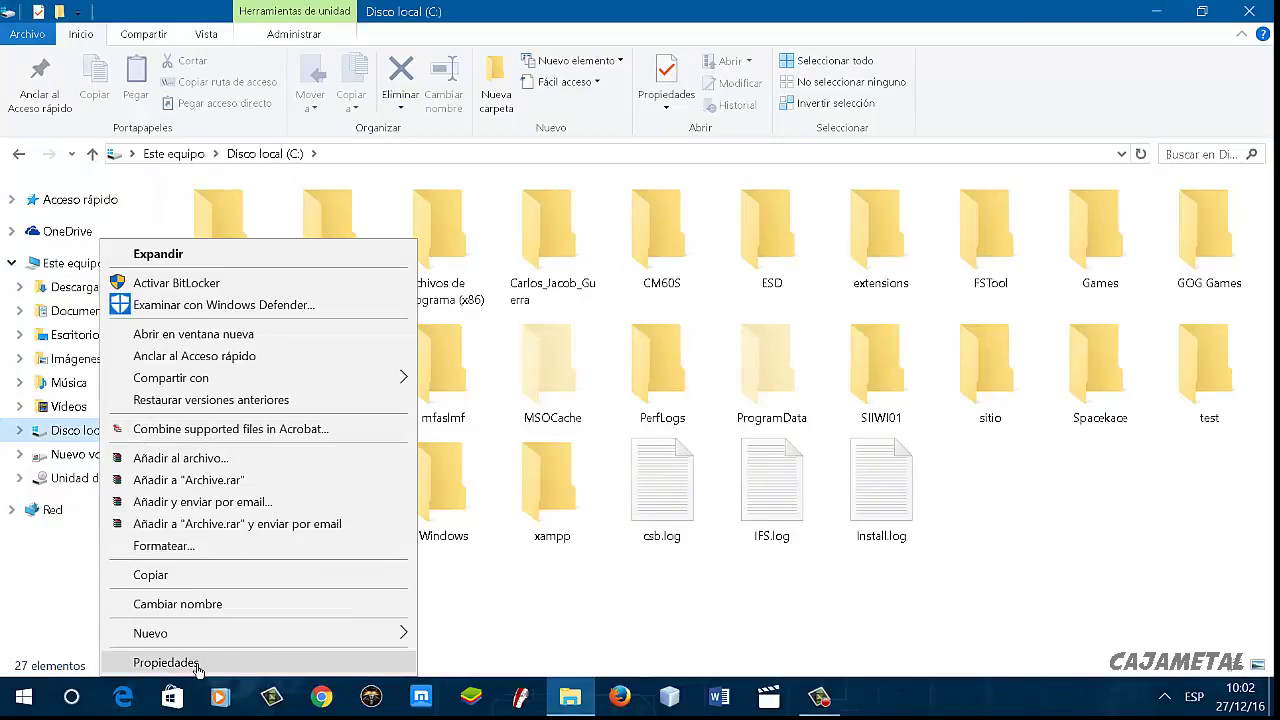
left_click(166, 662)
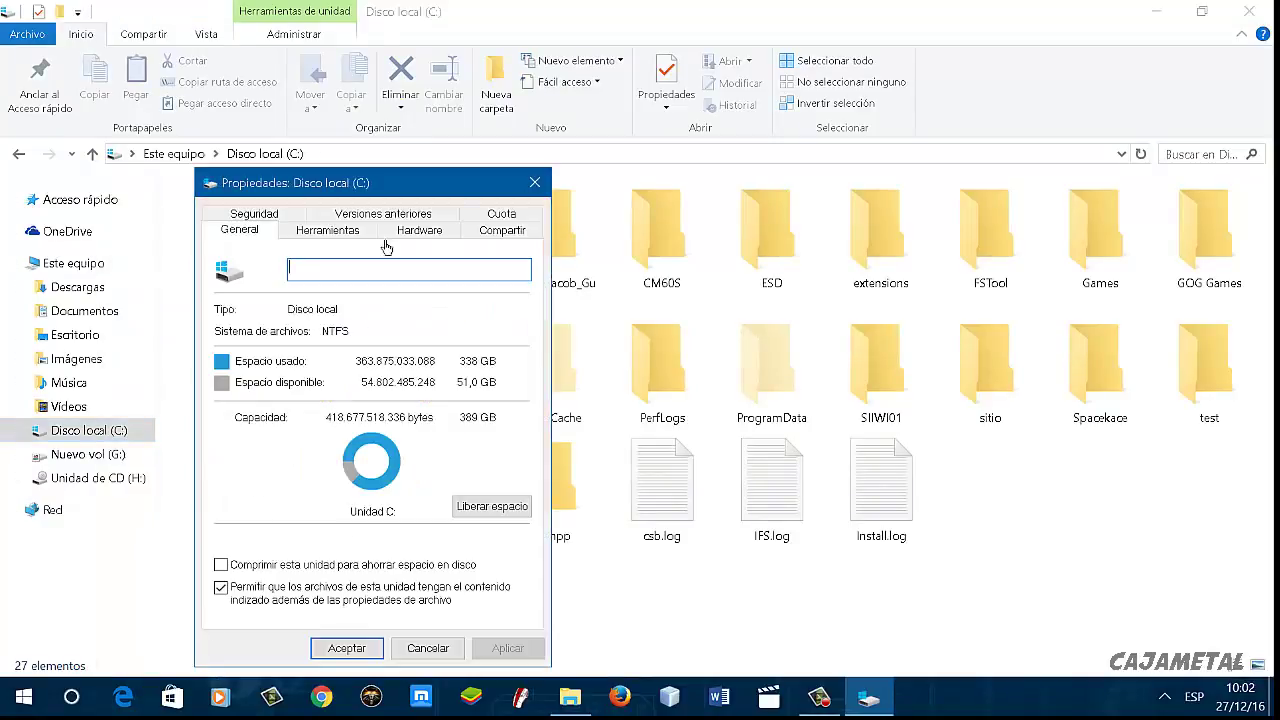
left_click_drag(398, 192, 446, 158)
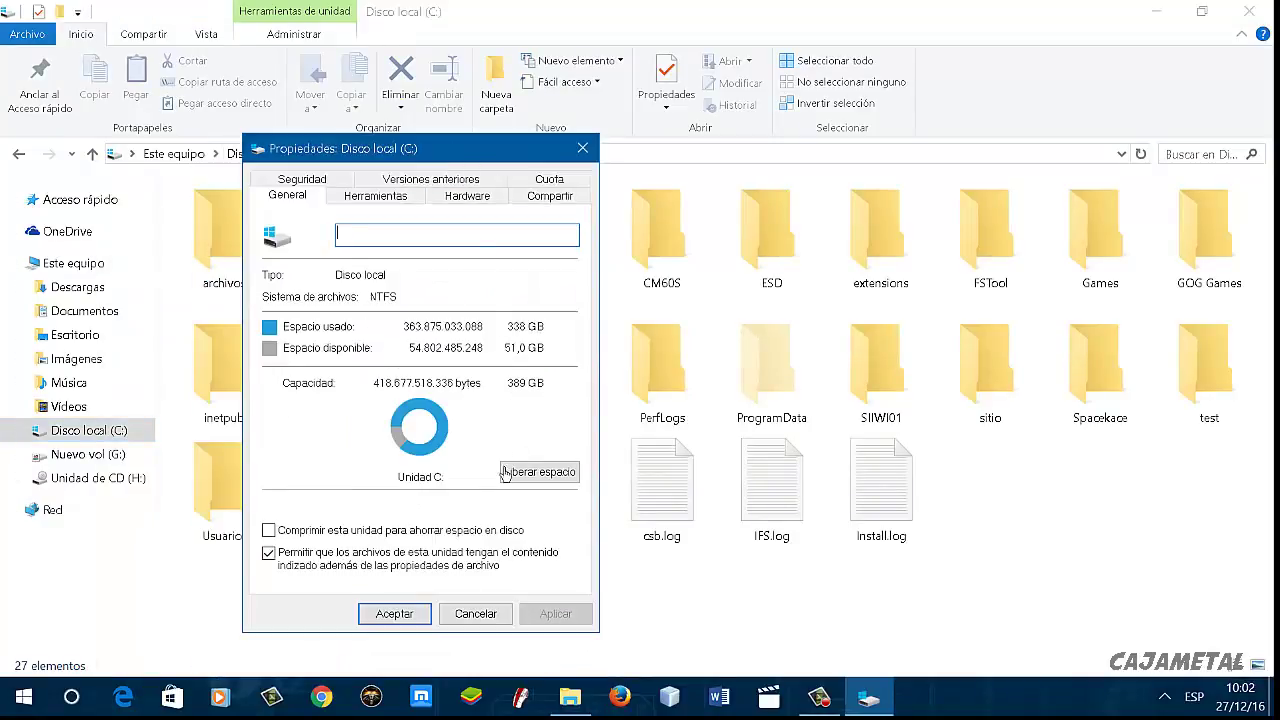
left_click(555, 479)
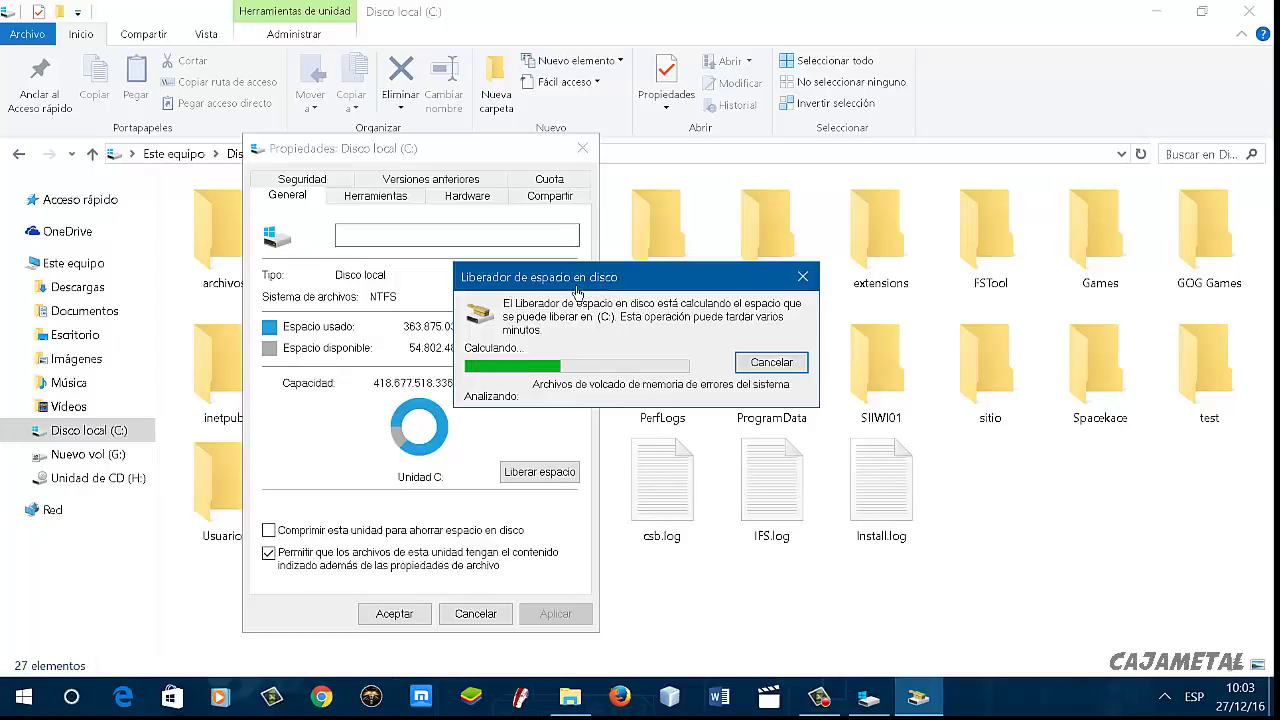
left_click(822, 702)
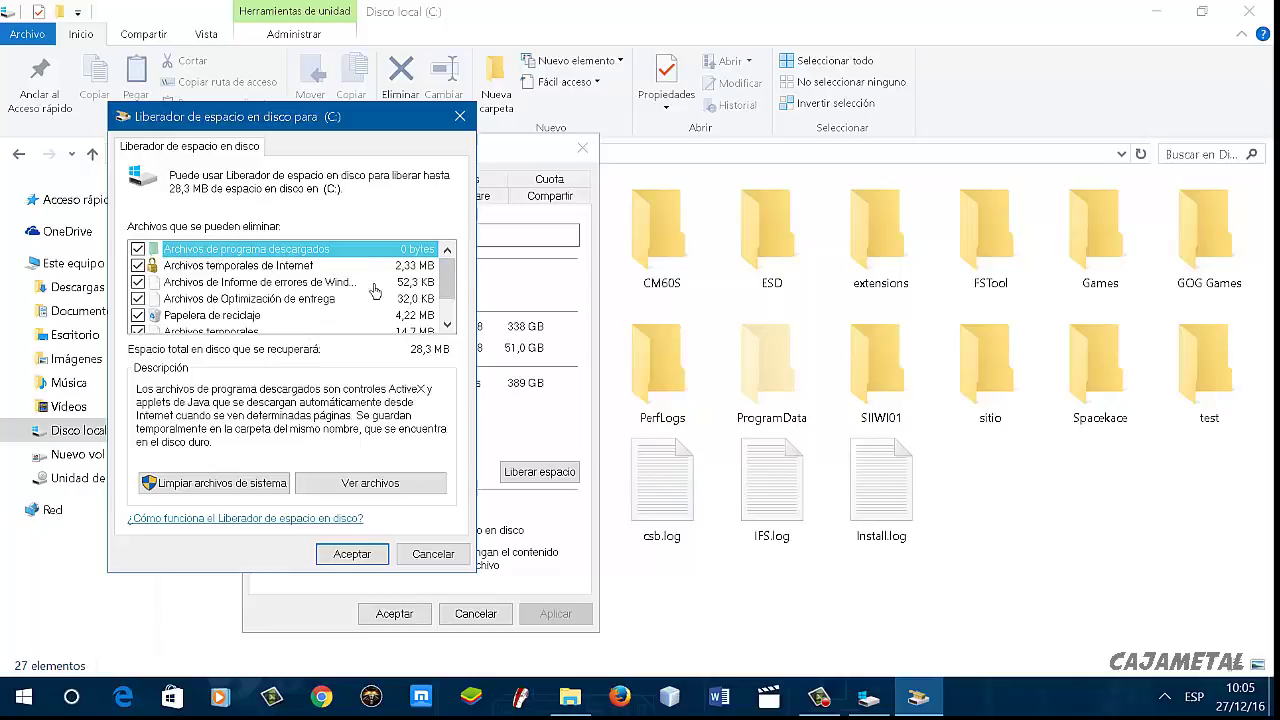
Include system files in the cleanup of (C:) and permanently delete all the ticked file categories, closing the drive's properties
left_click_drag(459, 283, 458, 308)
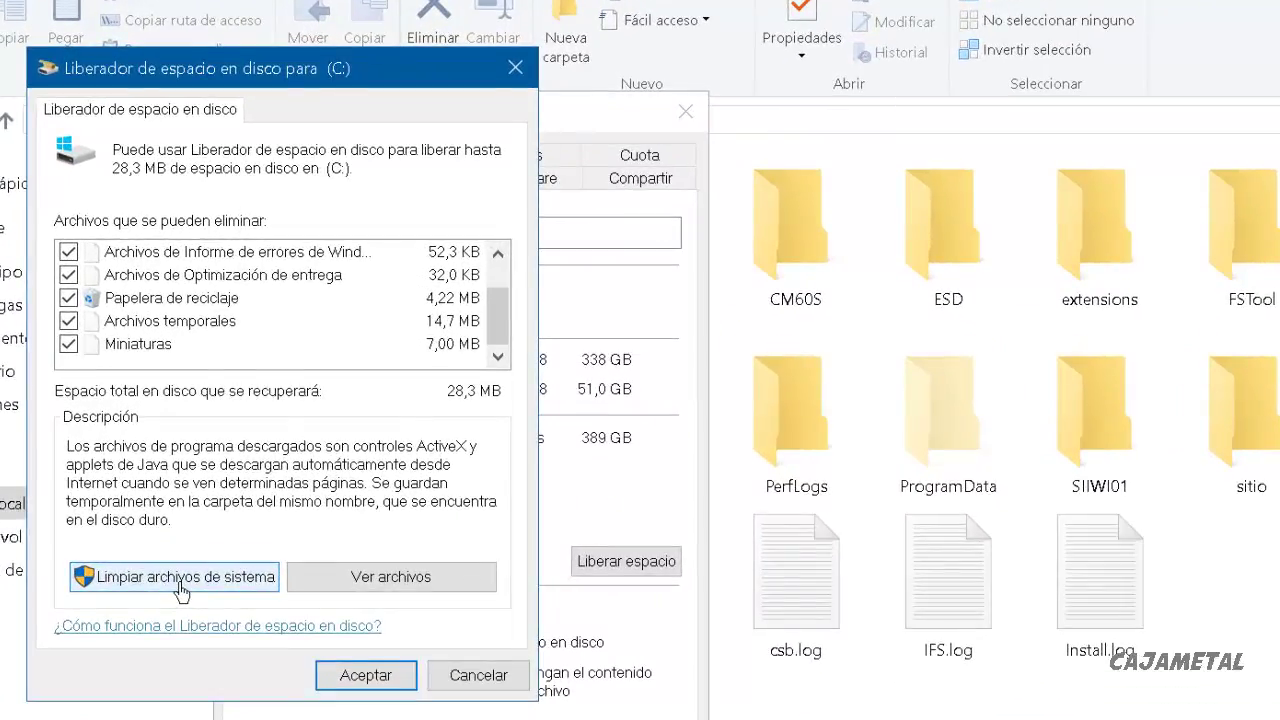
left_click(190, 556)
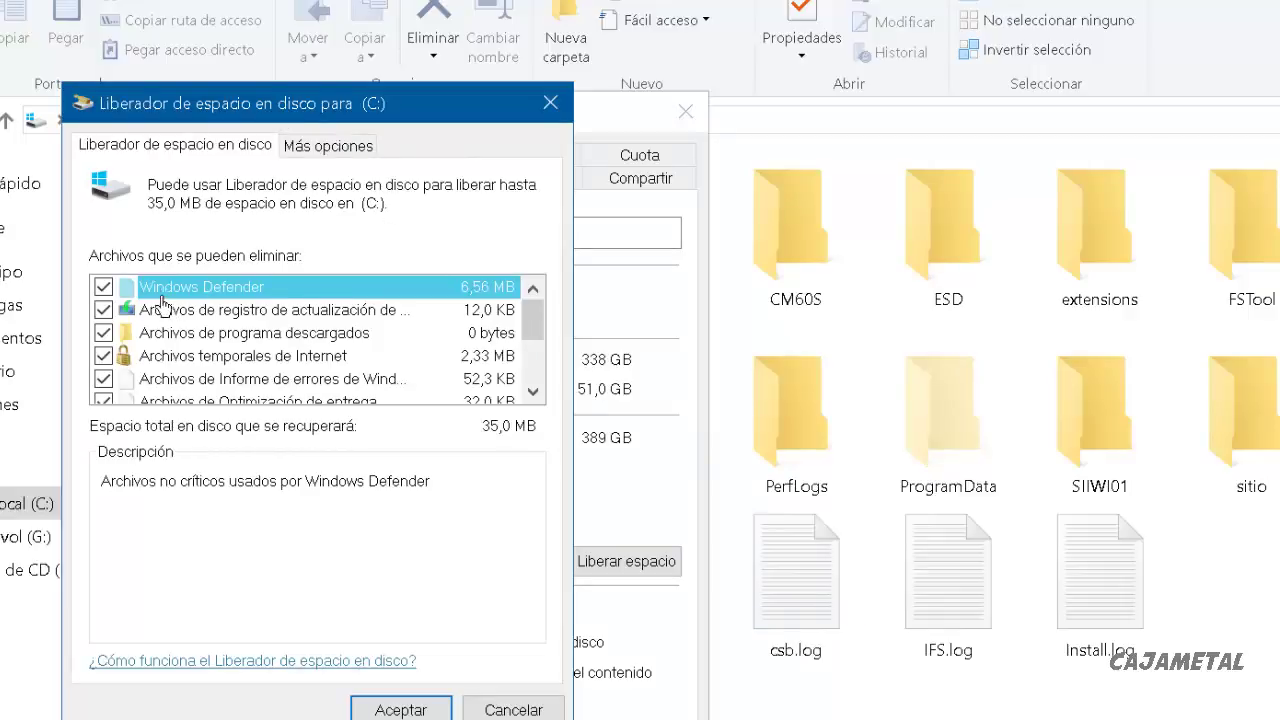
left_click_drag(540, 326, 545, 380)
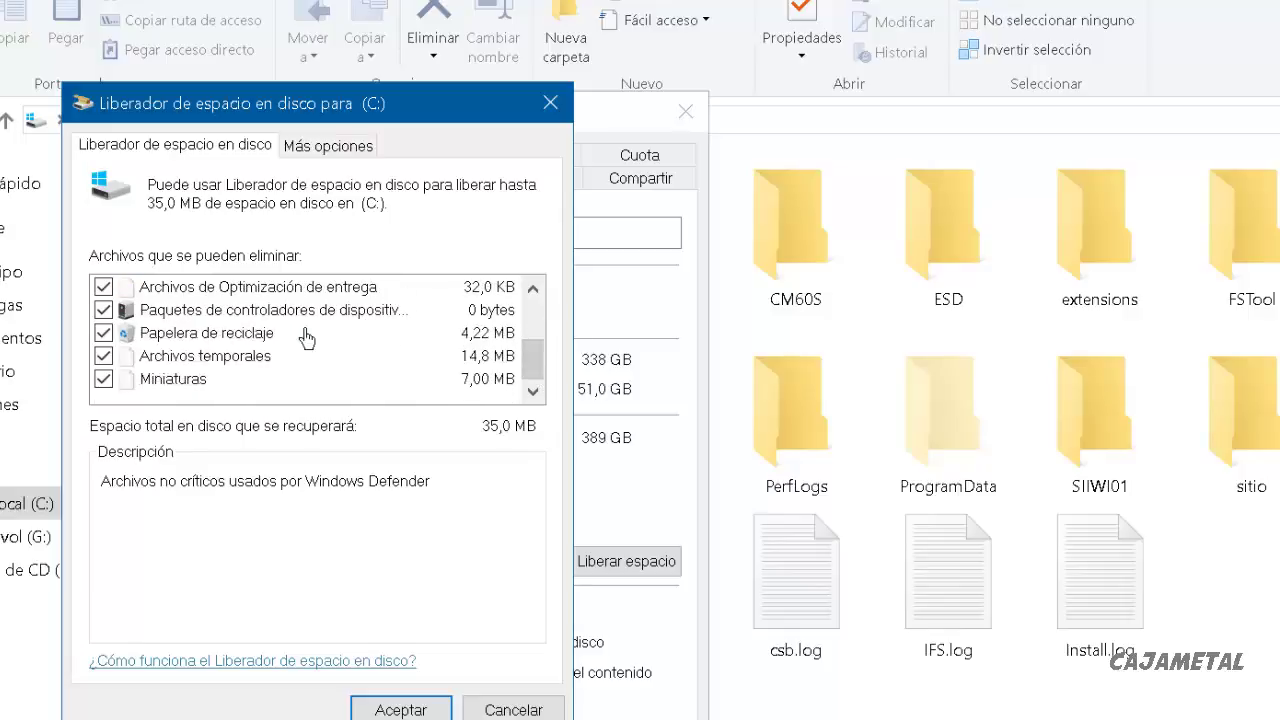
left_click(403, 710)
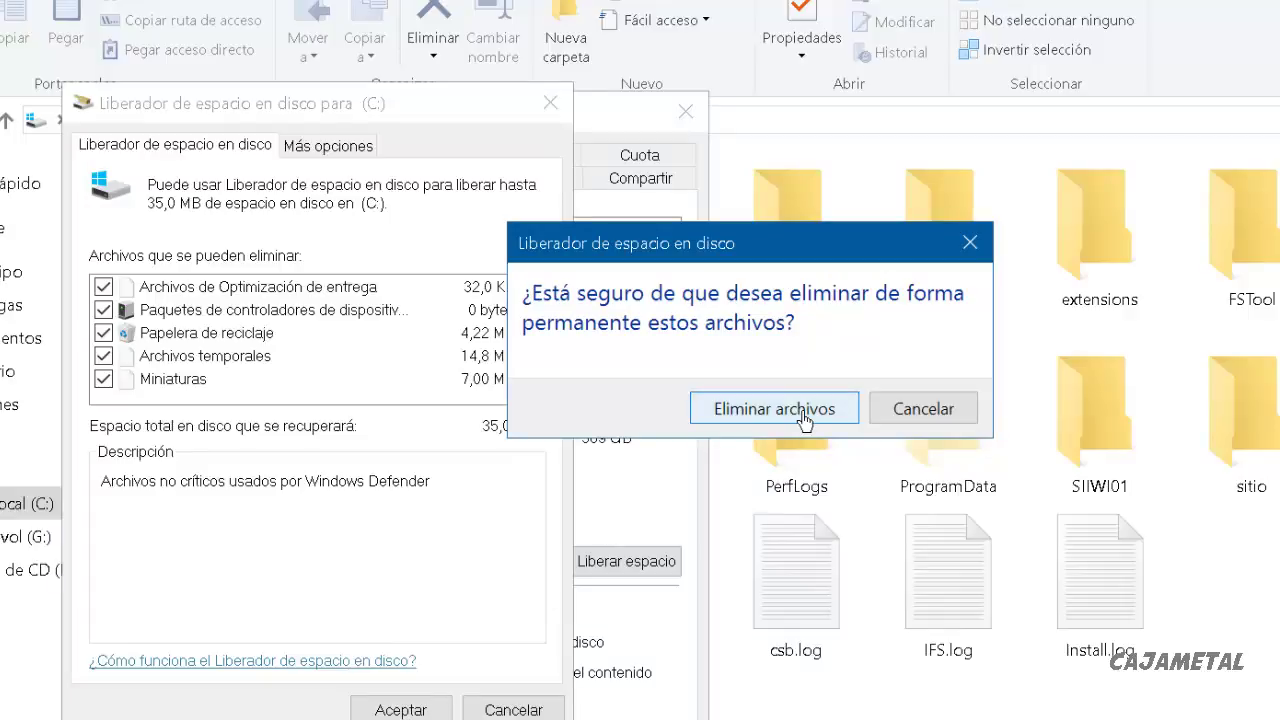
left_click(805, 420)
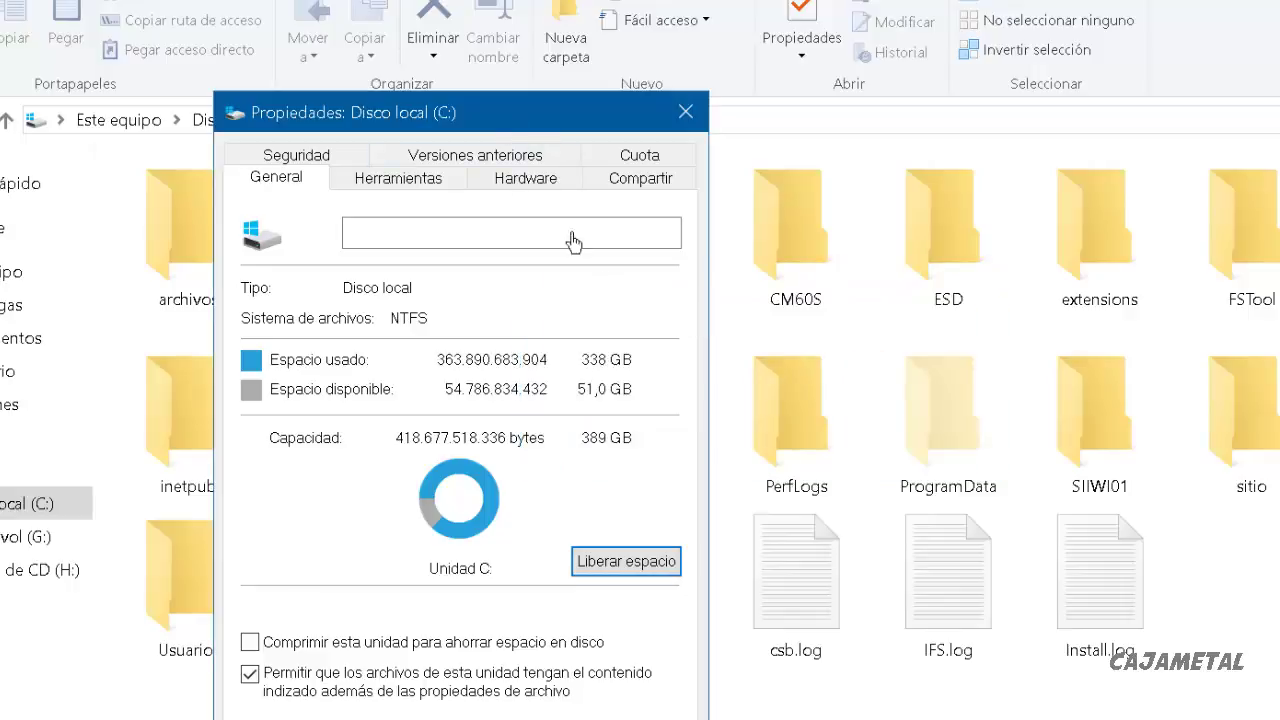
left_click(462, 717)
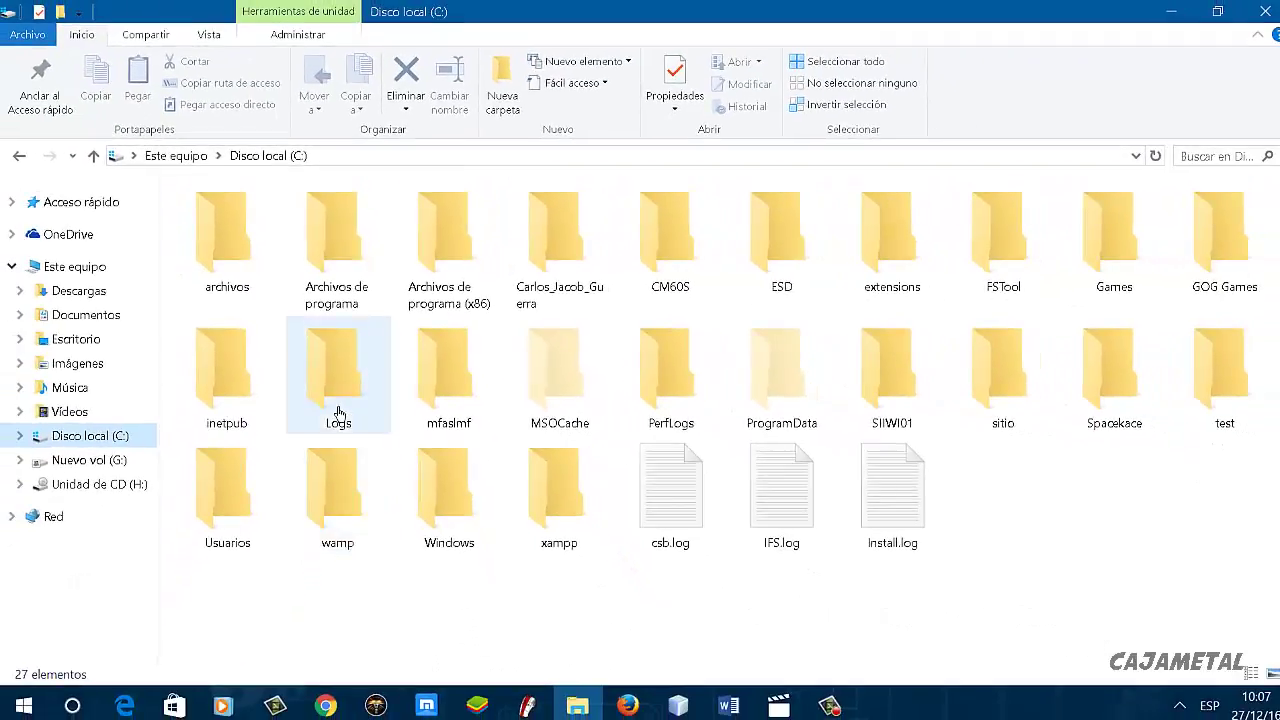
Search Windows for "desfra" and open Desfragmentar y optimizar unidades
mouse_move(339, 414)
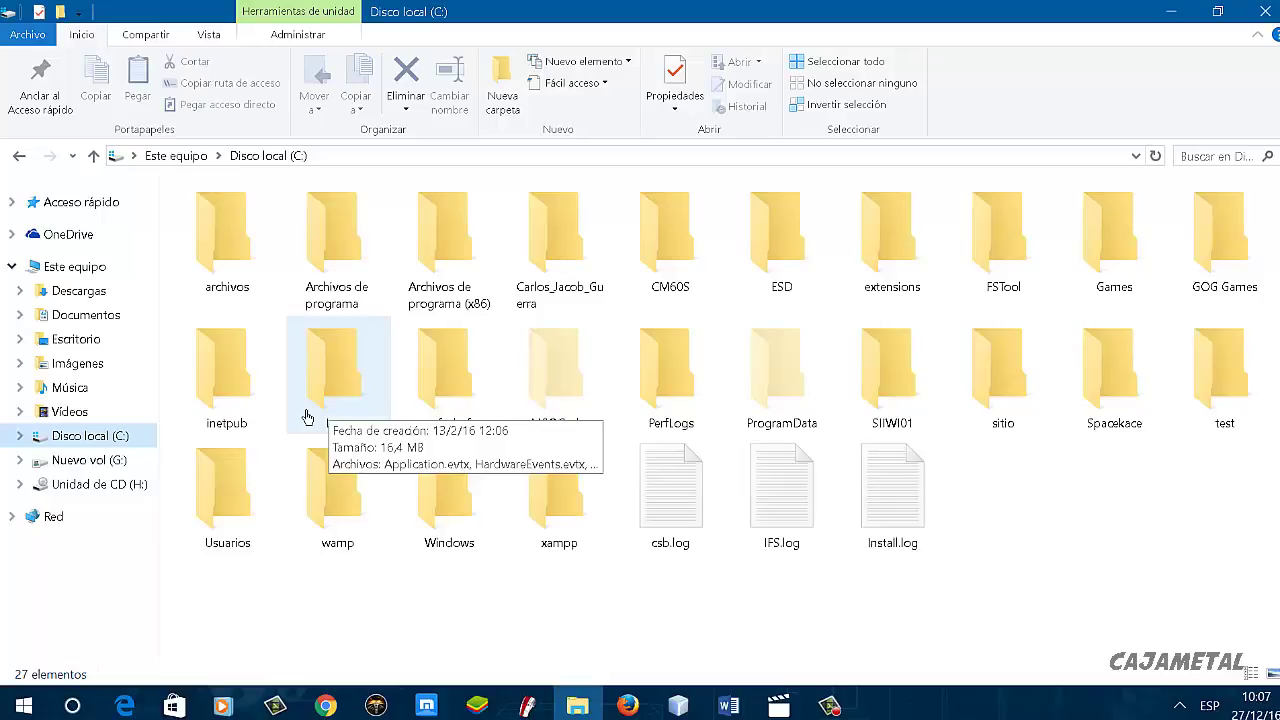
left_click(41, 710)
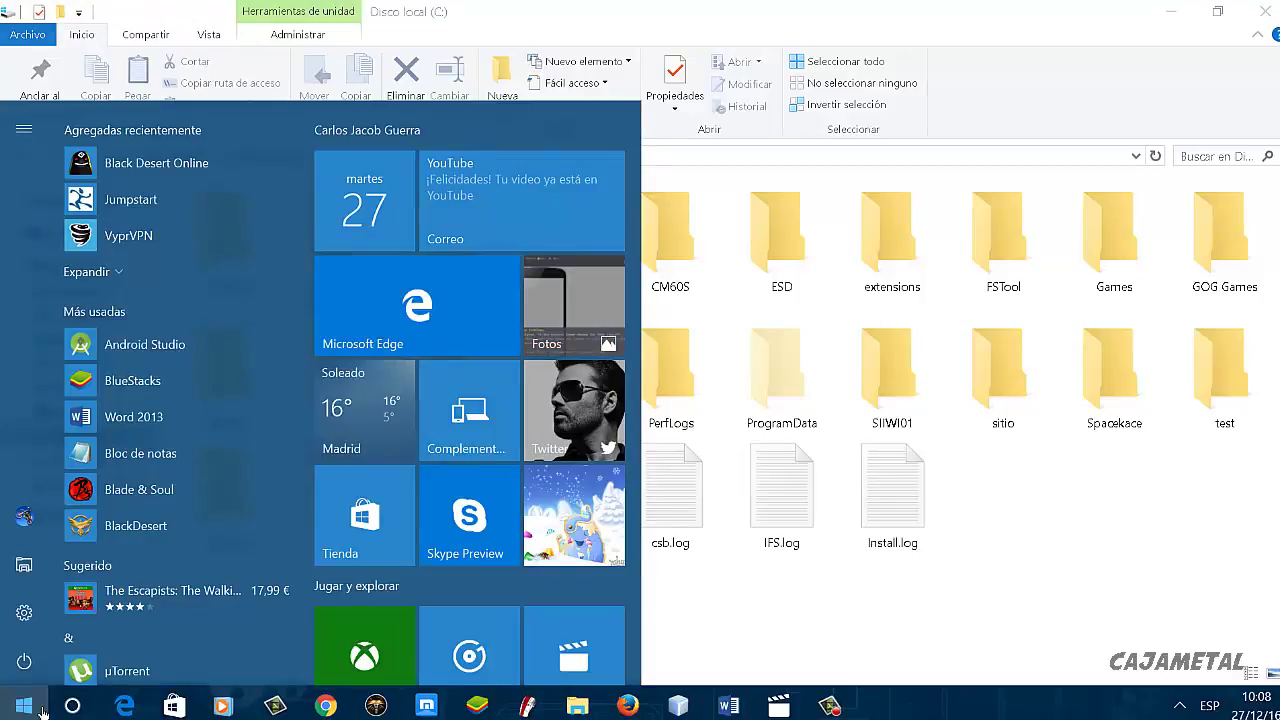
type("desf")
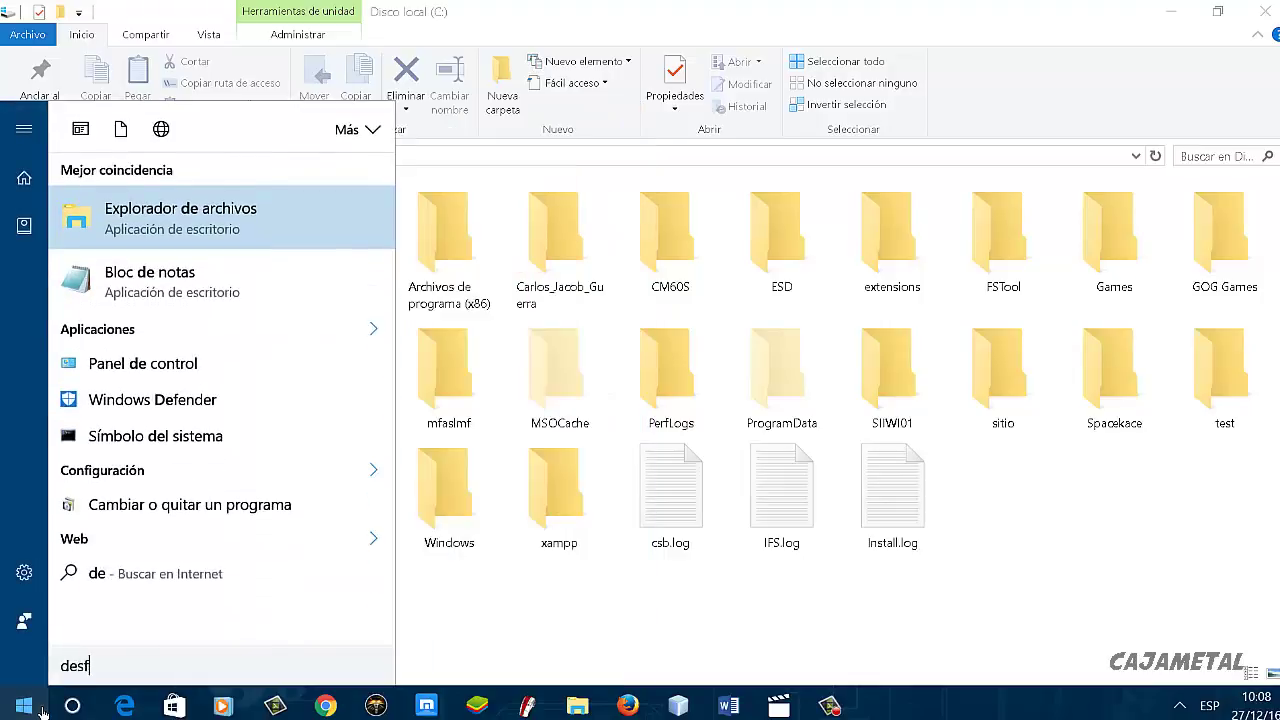
type("ra")
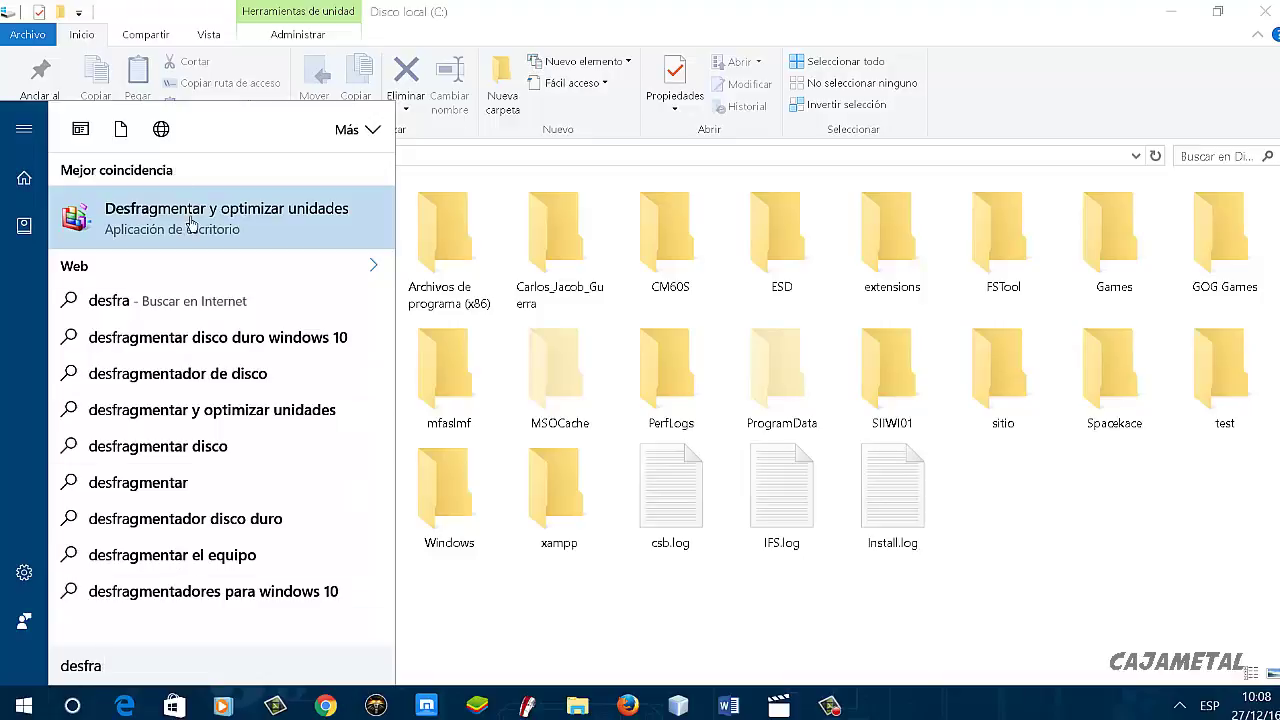
left_click(293, 218)
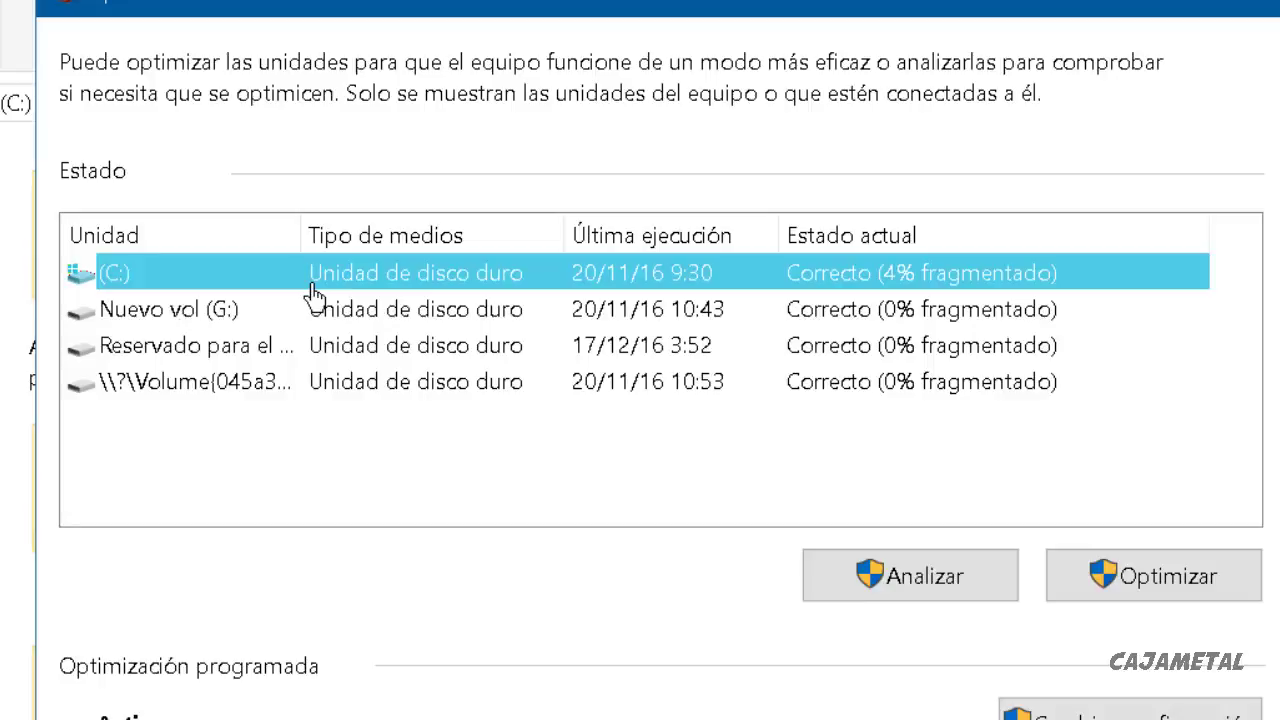
Analyze the (C:) drive's fragmentation and start optimizing the drive
left_click(958, 598)
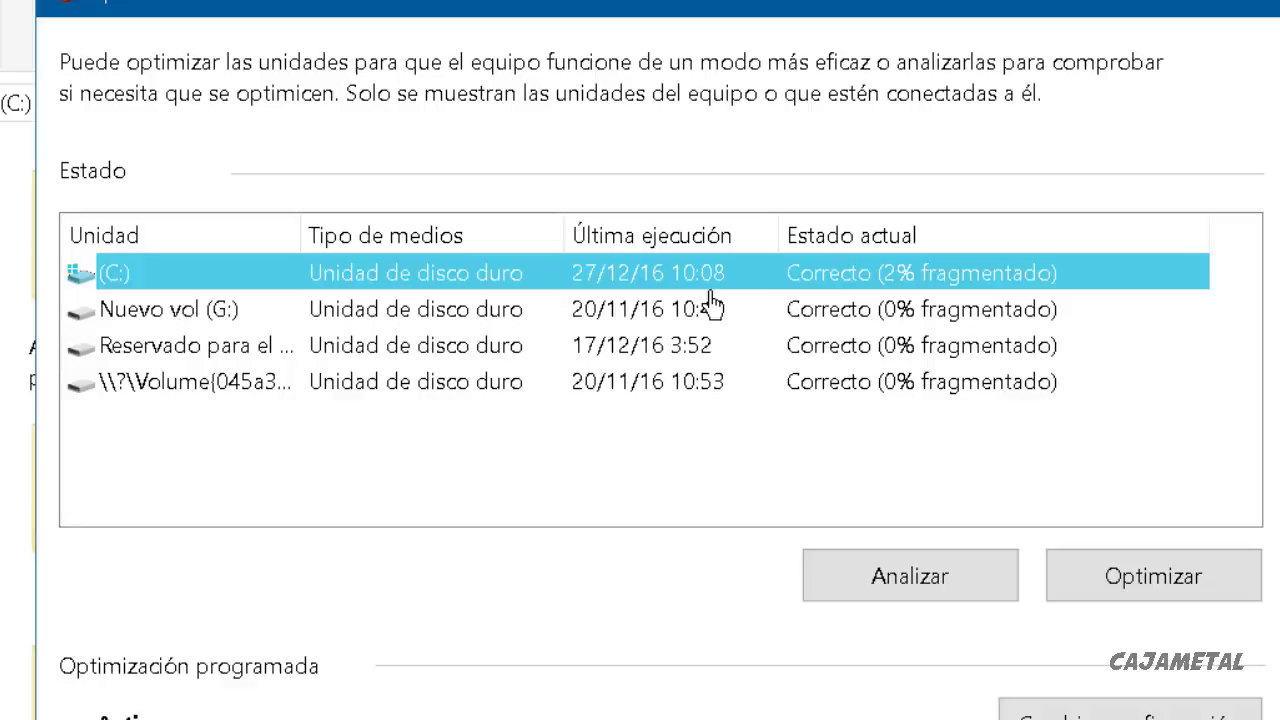
left_click(1150, 610)
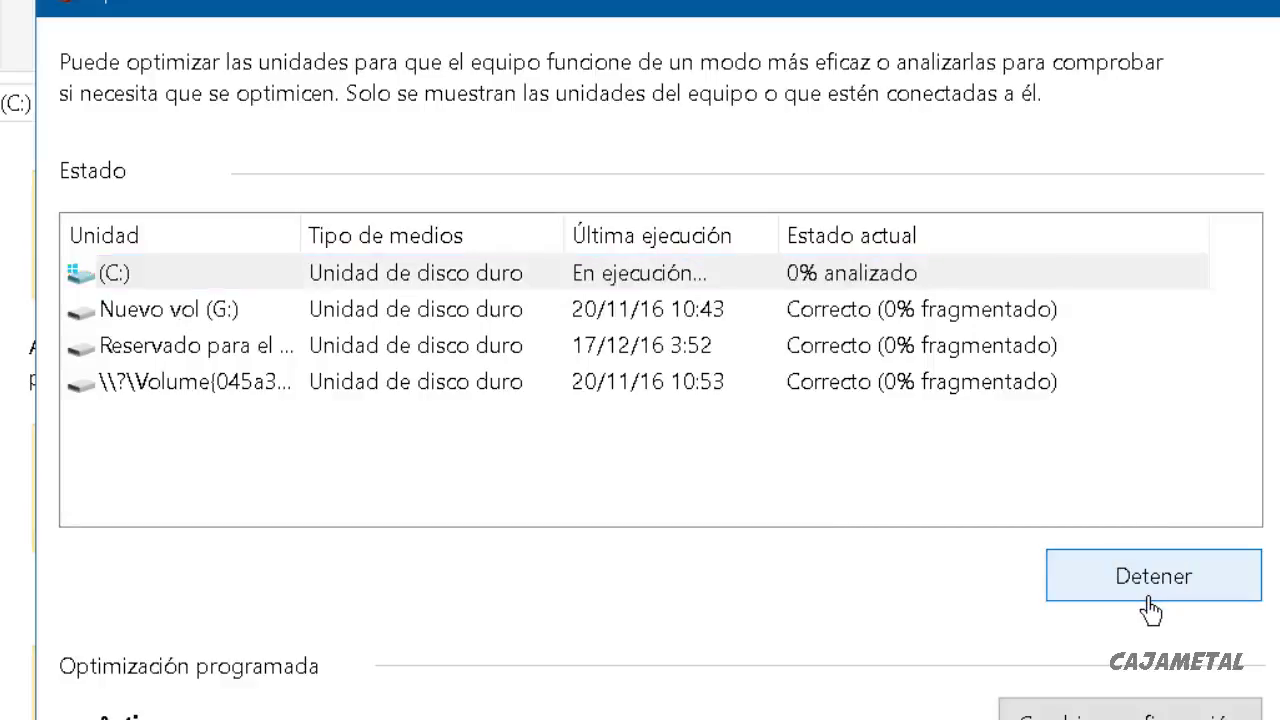